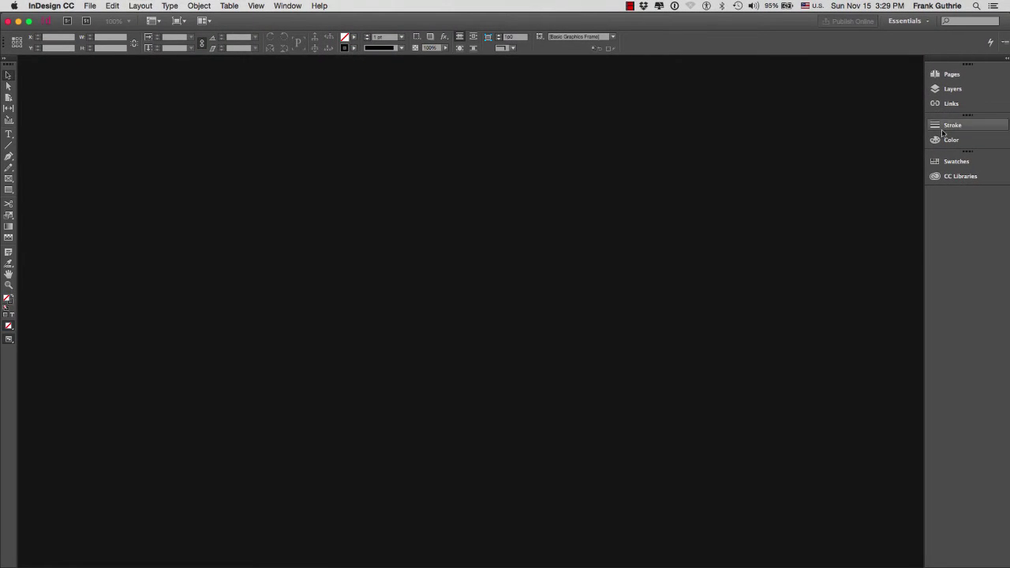
Step: Turn off the Application Frame from the Window menu
click(288, 6)
click(522, 258)
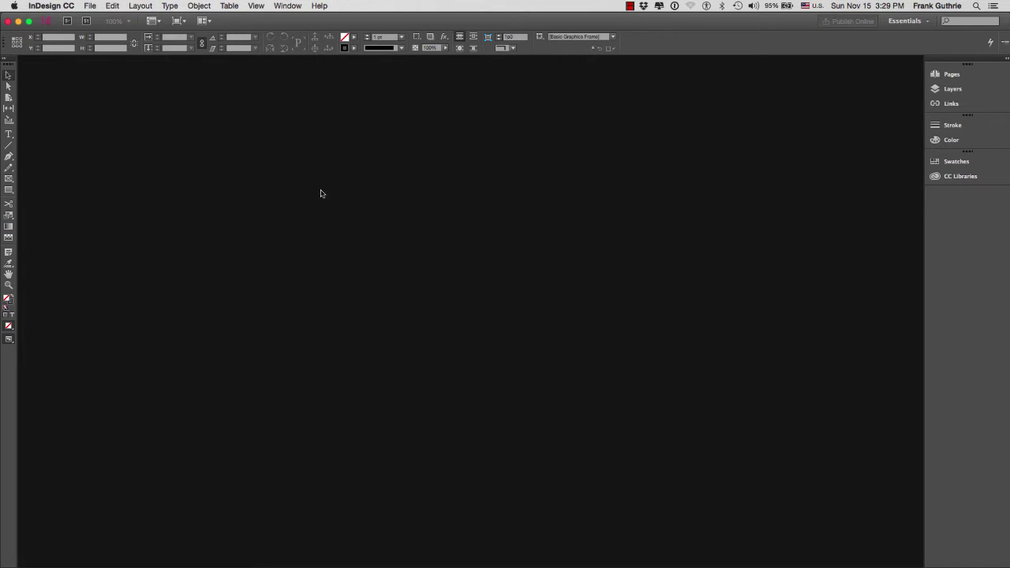
click(288, 6)
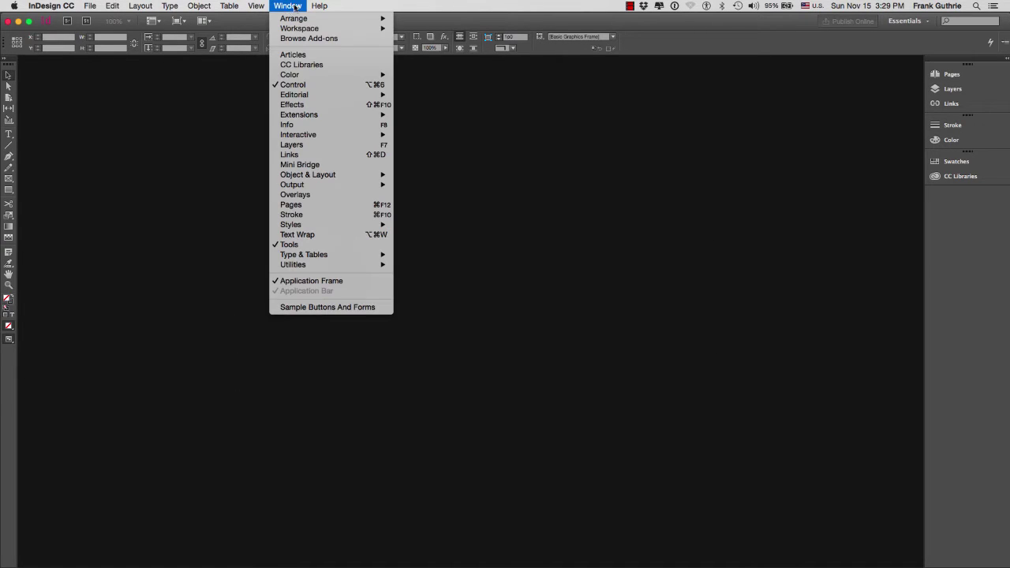
click(322, 283)
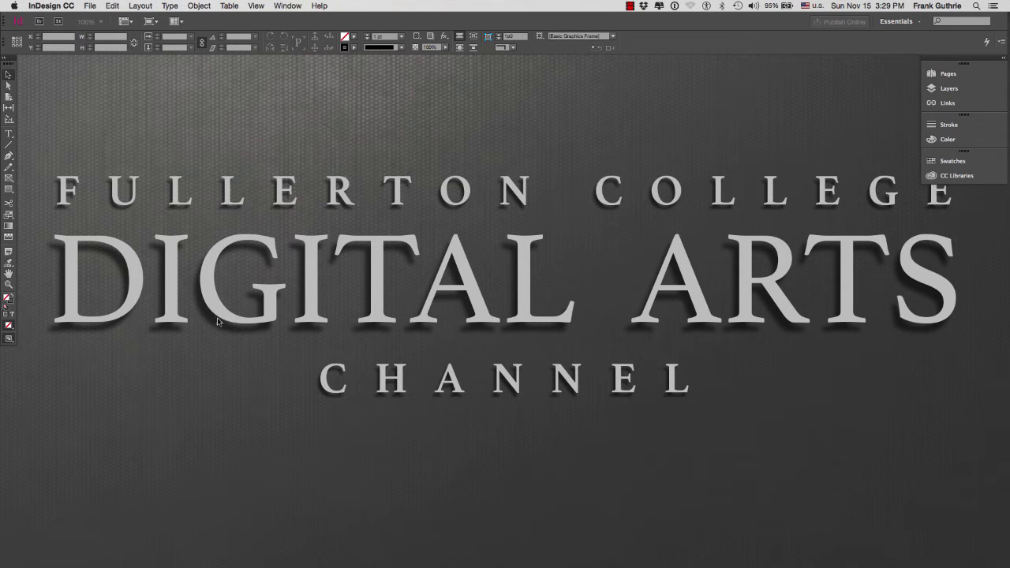
Step: Create a new blank document, Untitled-3, then turn the Application Frame back on
click(90, 7)
mouse_move(92, 19)
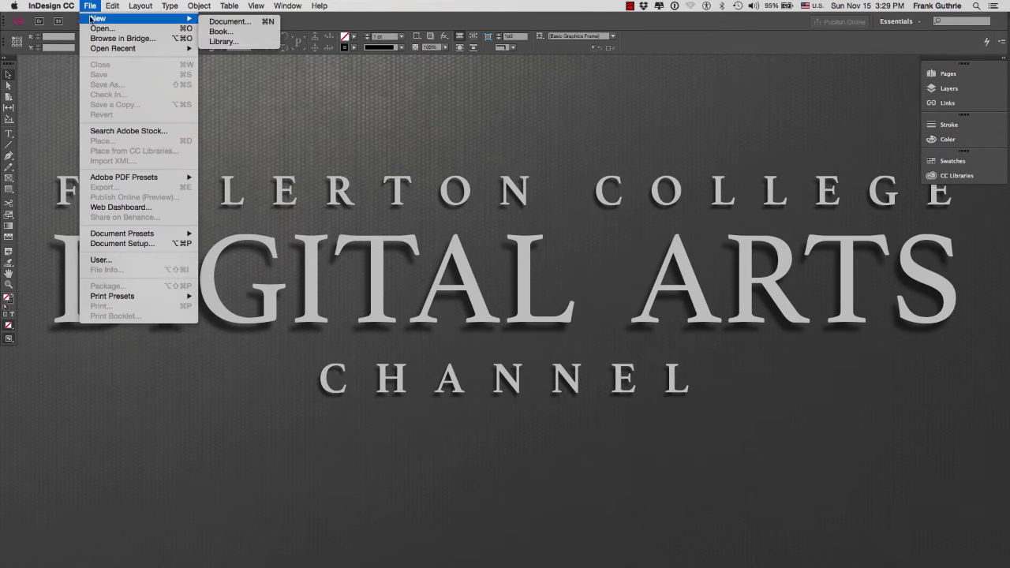
click(225, 21)
click(561, 460)
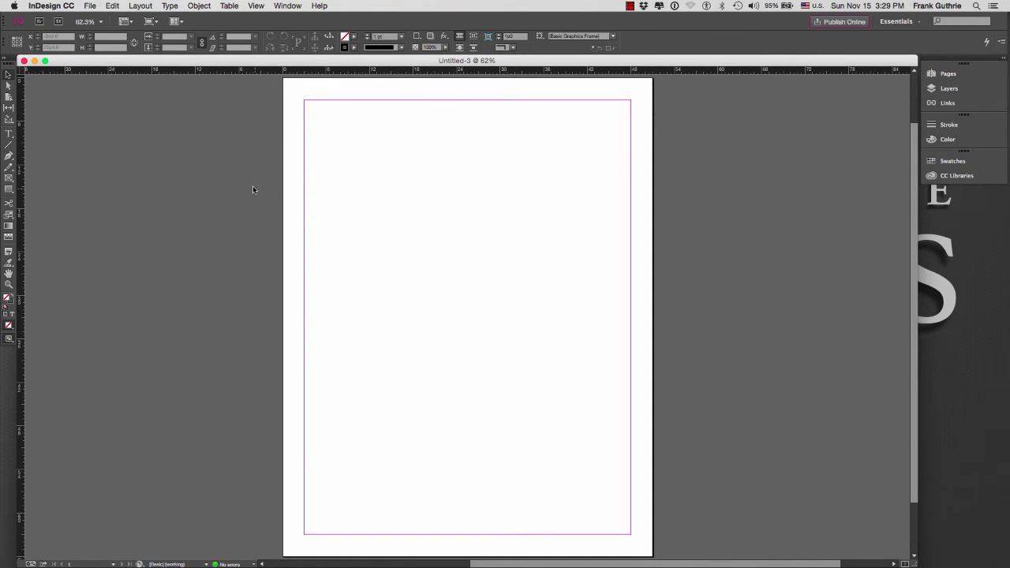
click(286, 7)
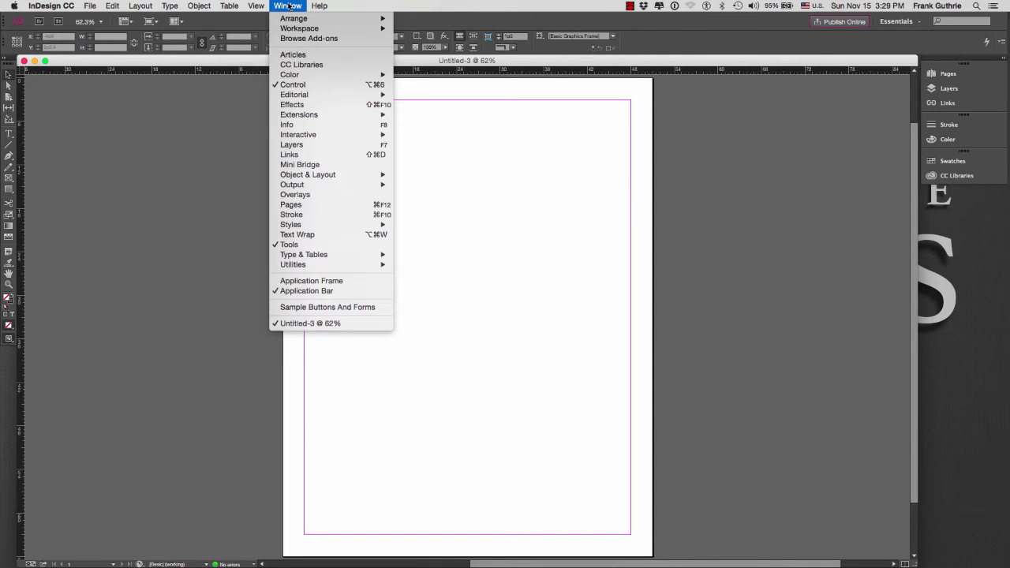
click(327, 282)
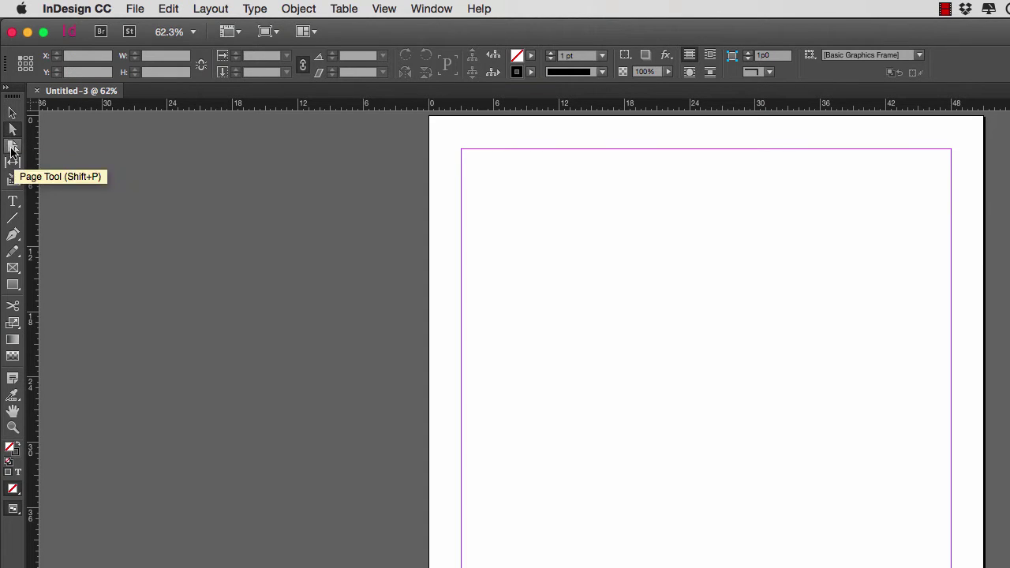
click(12, 147)
click(11, 164)
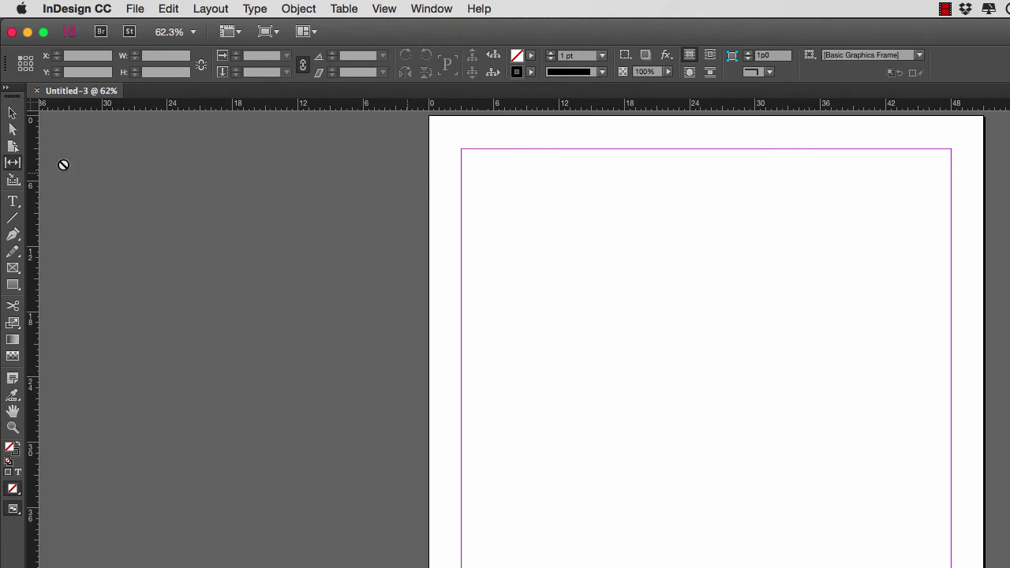
click(13, 201)
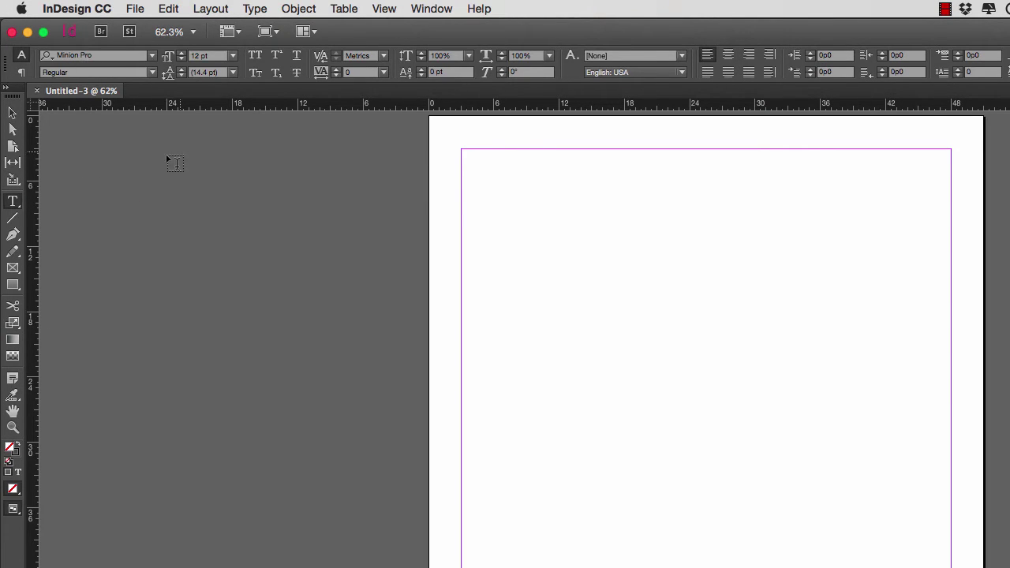
click(13, 237)
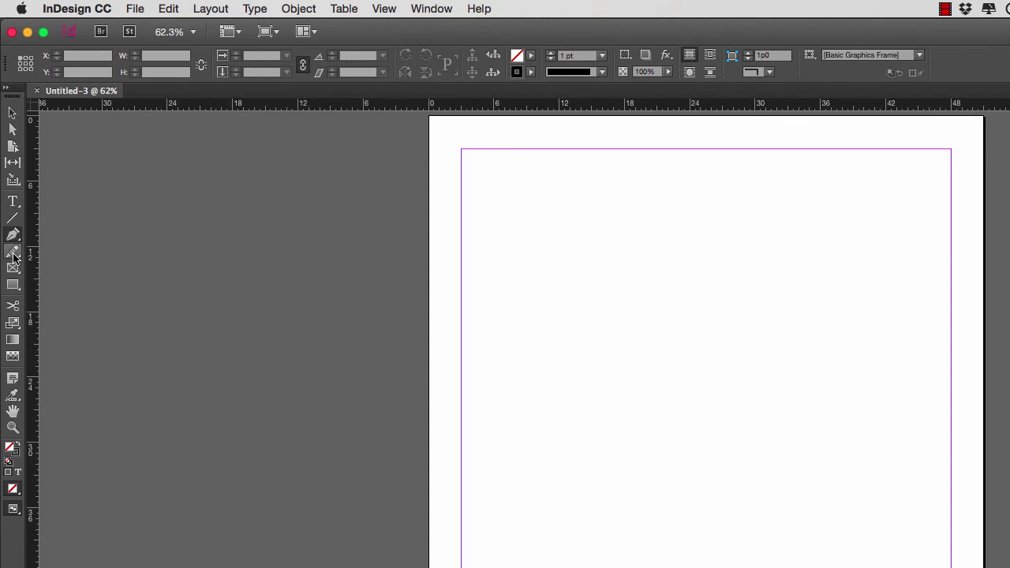
click(13, 252)
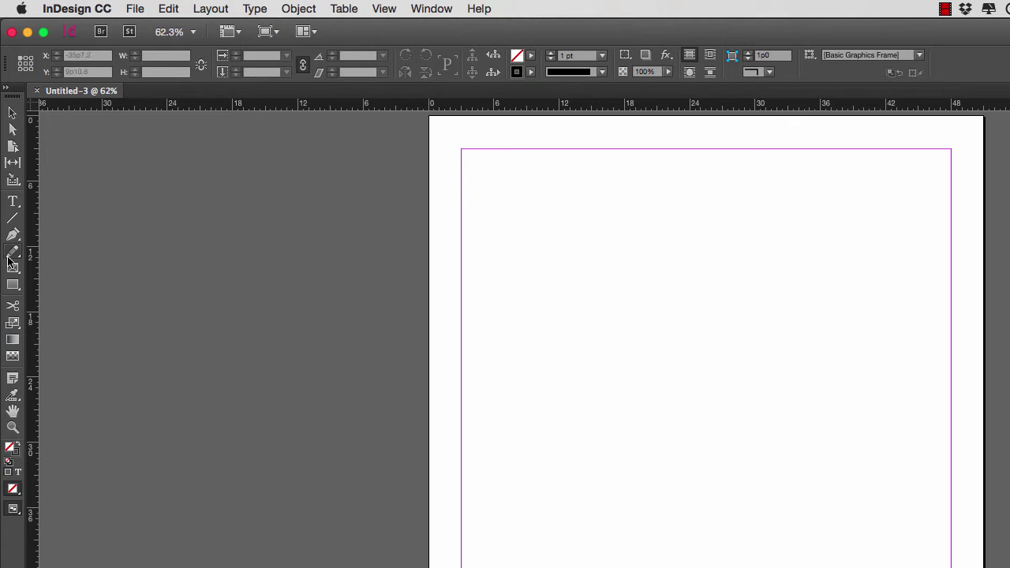
click(12, 113)
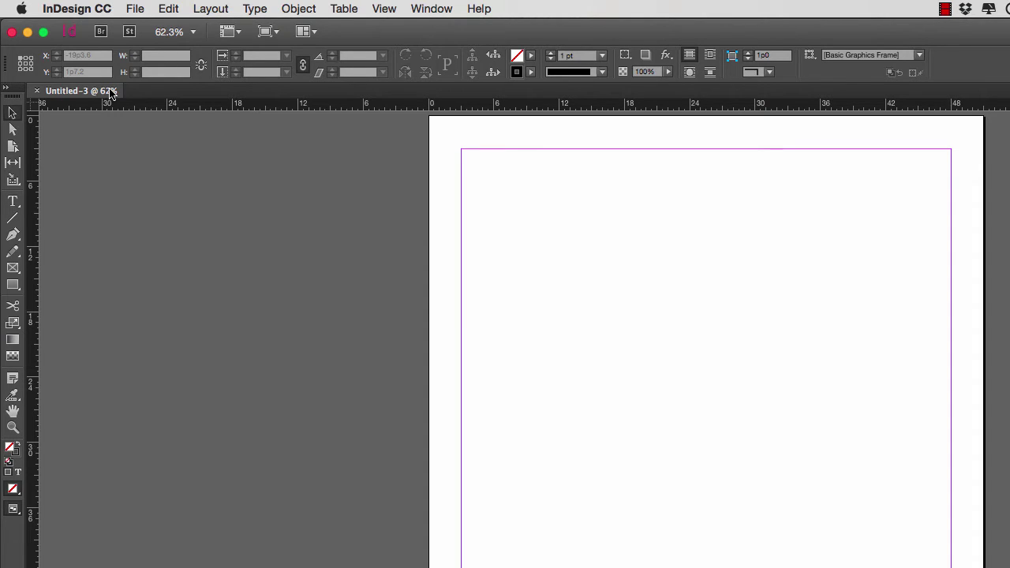
Step: Zoom the page to 100% and hide the rulers
click(194, 33)
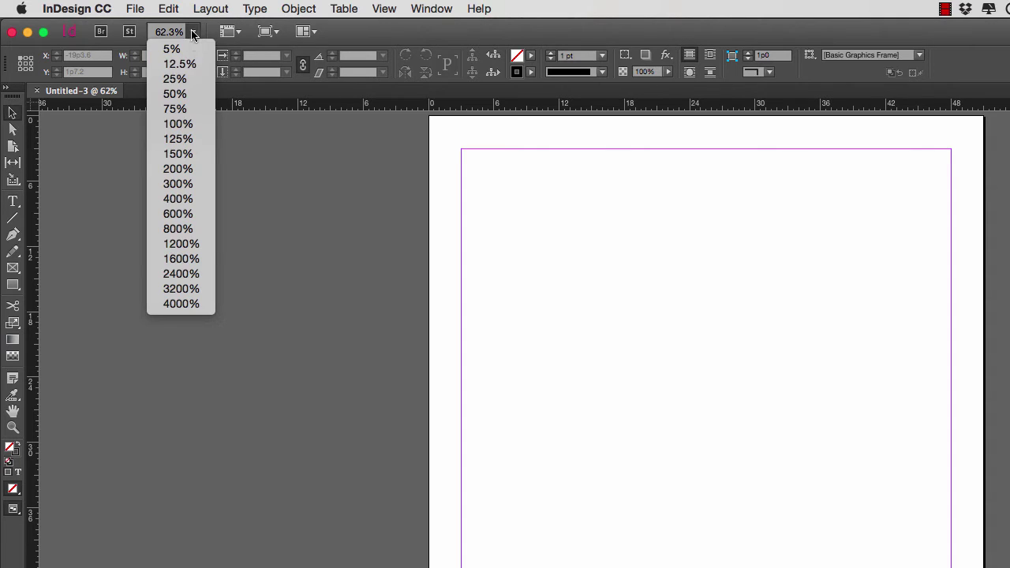
click(186, 125)
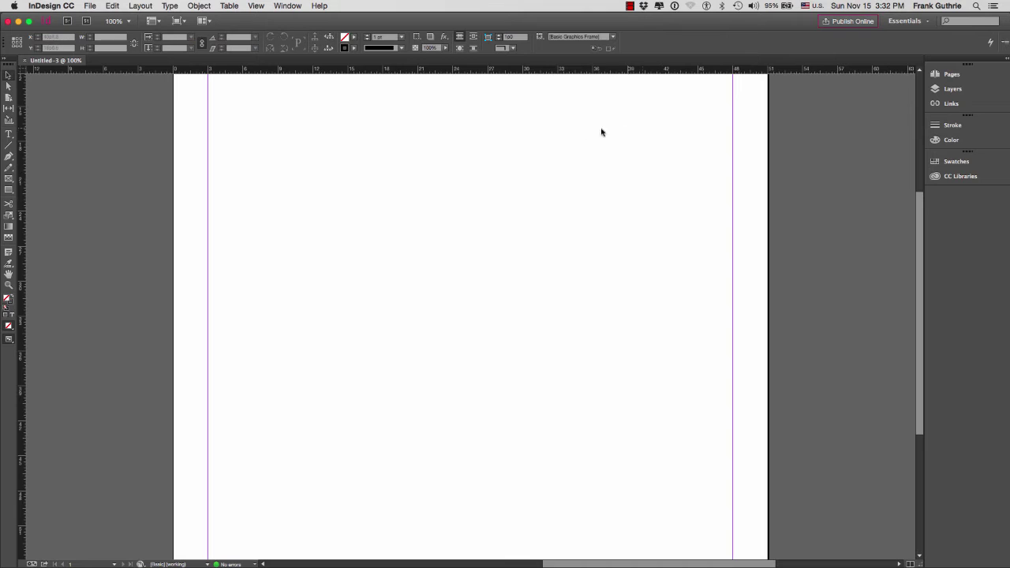
click(158, 22)
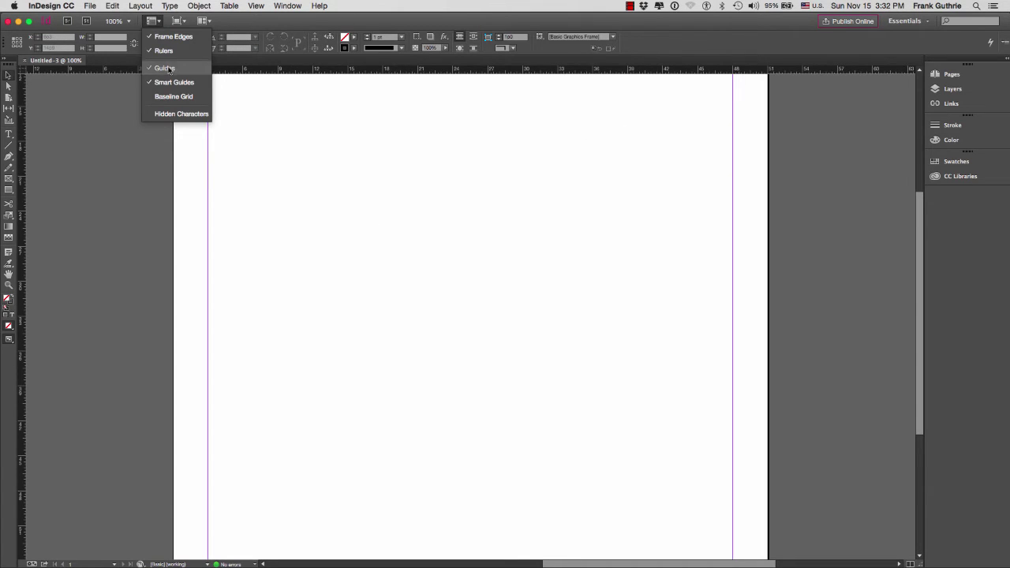
click(163, 50)
Step: Toggle frame edges in View Options, then show the rulers again
click(157, 22)
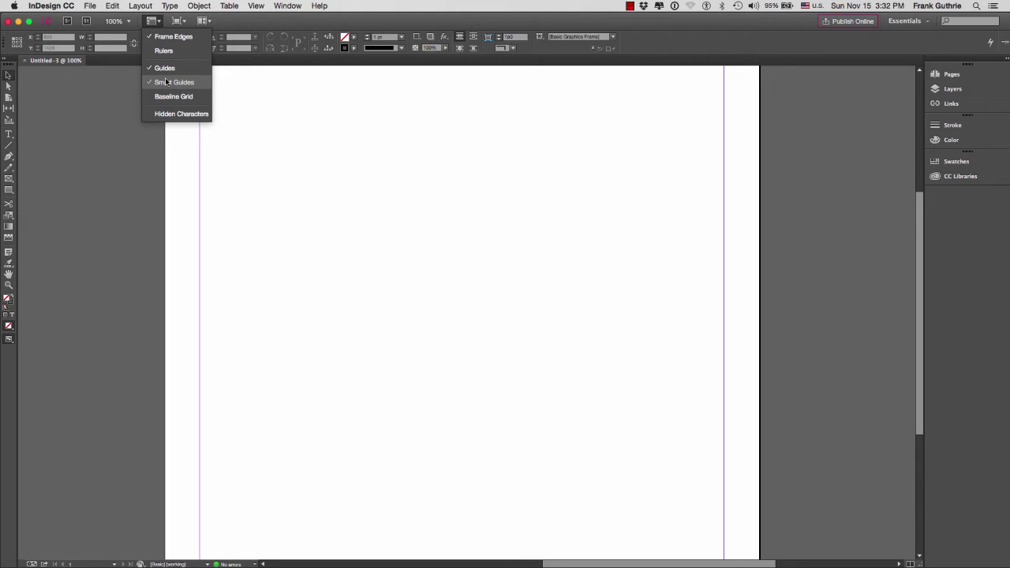
click(168, 38)
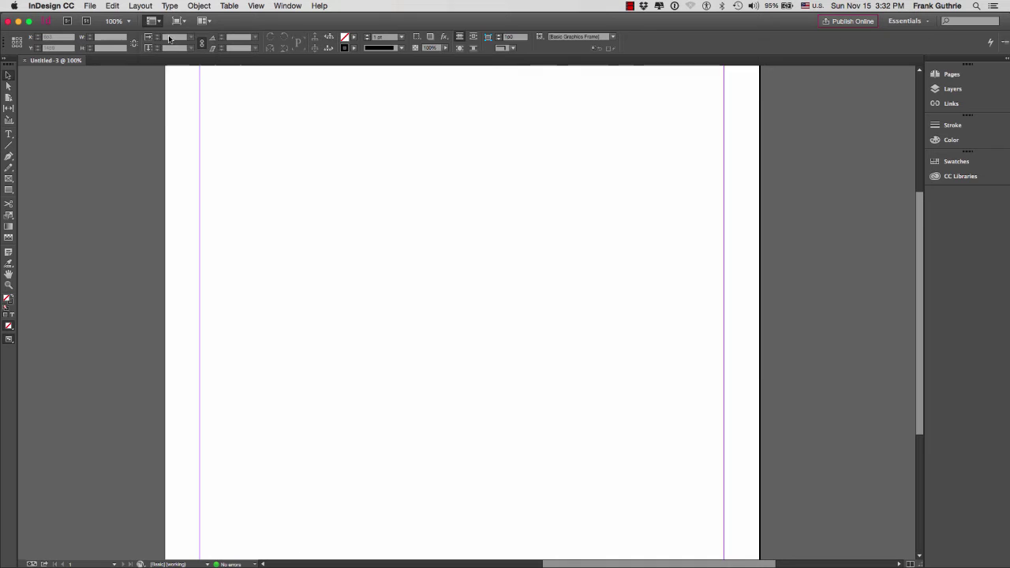
click(158, 22)
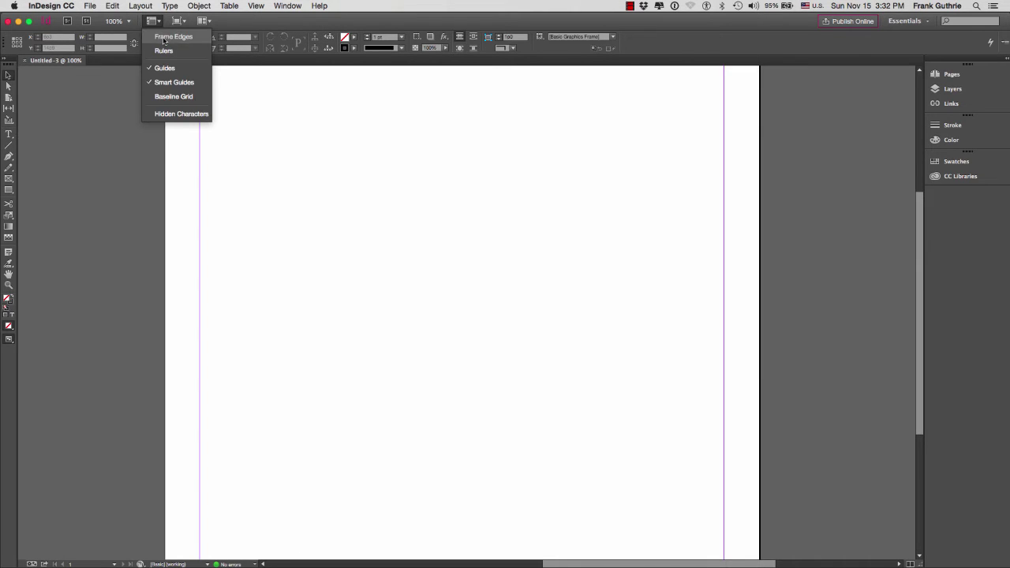
click(165, 38)
click(160, 21)
click(169, 49)
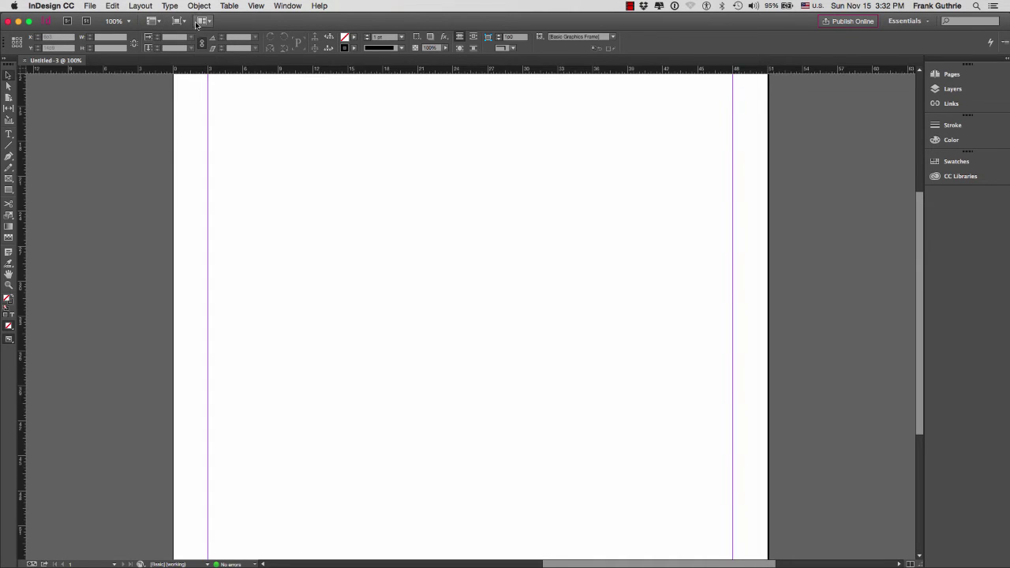
Step: Try the Preview, Bleed and Slug screen modes, then return to Normal
click(256, 5)
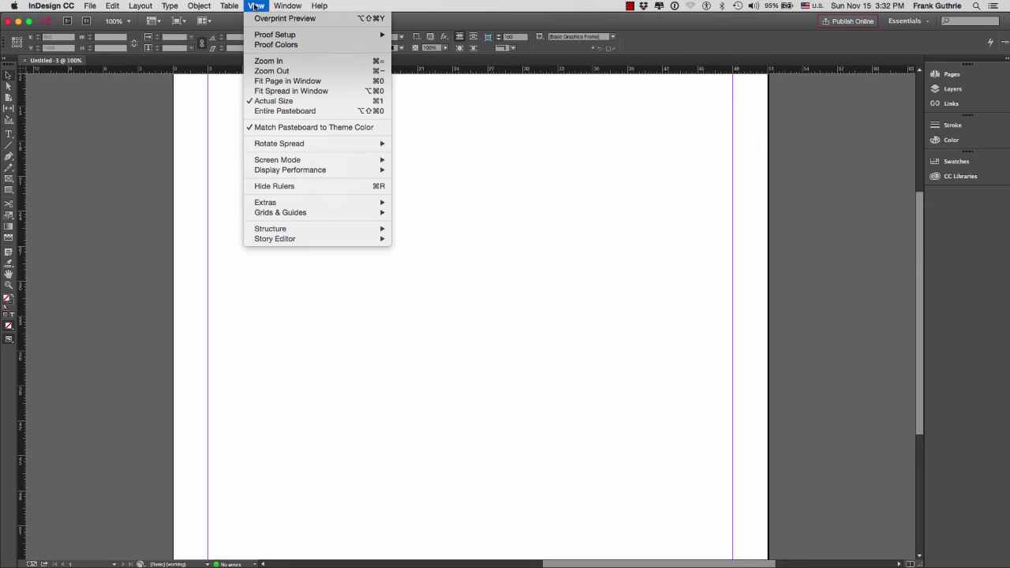
click(263, 6)
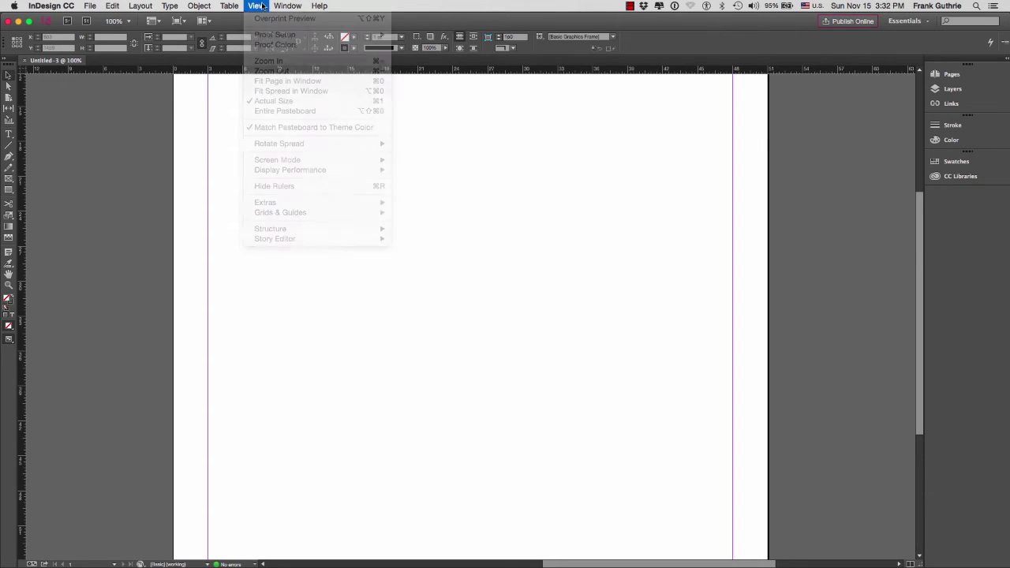
click(184, 22)
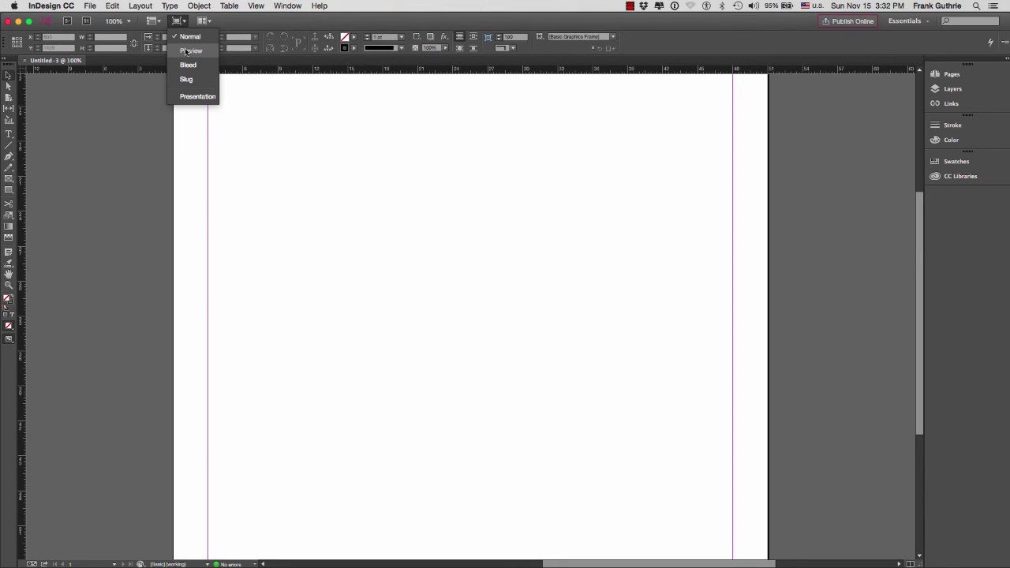
click(187, 52)
click(182, 21)
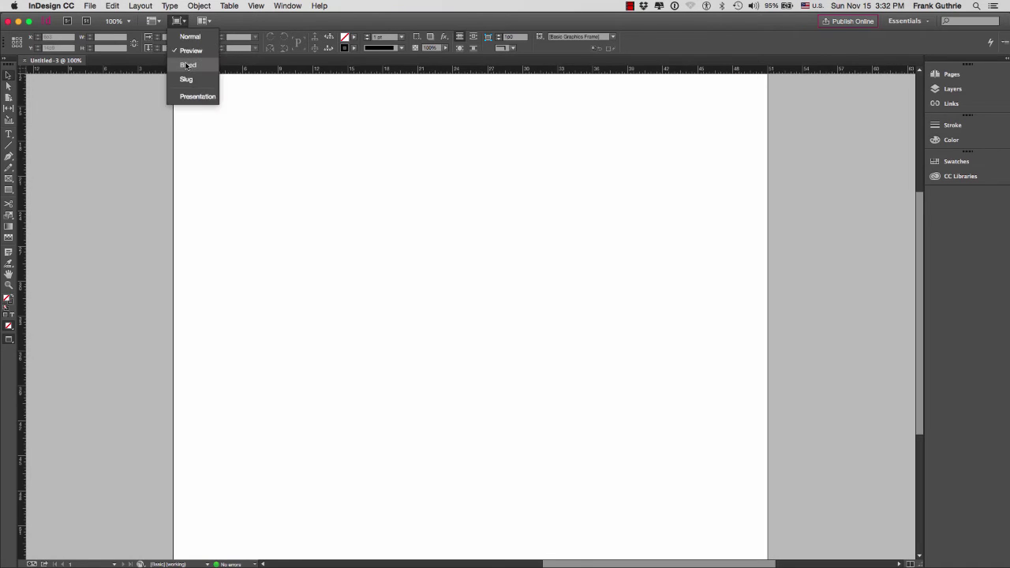
click(187, 65)
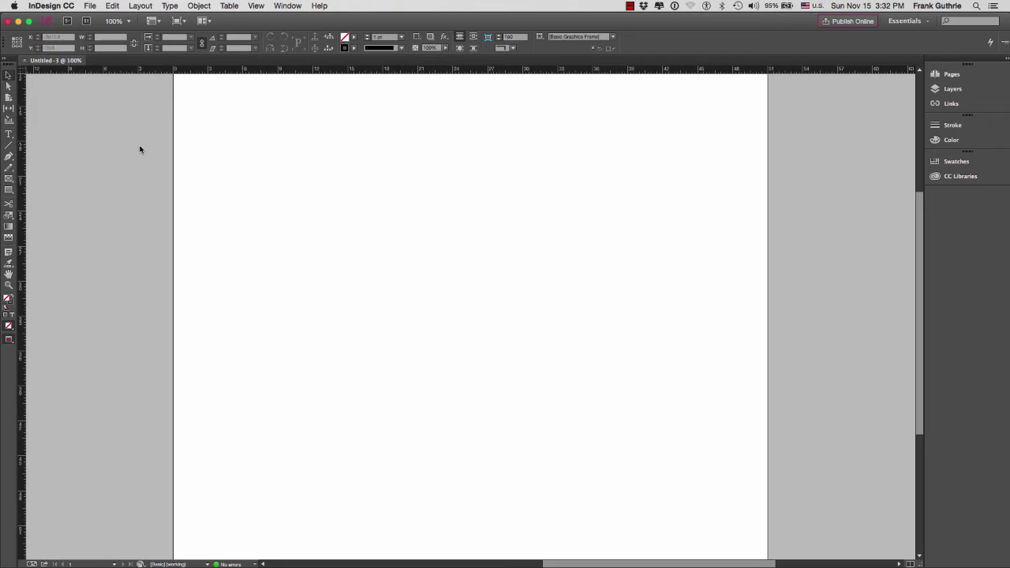
click(178, 20)
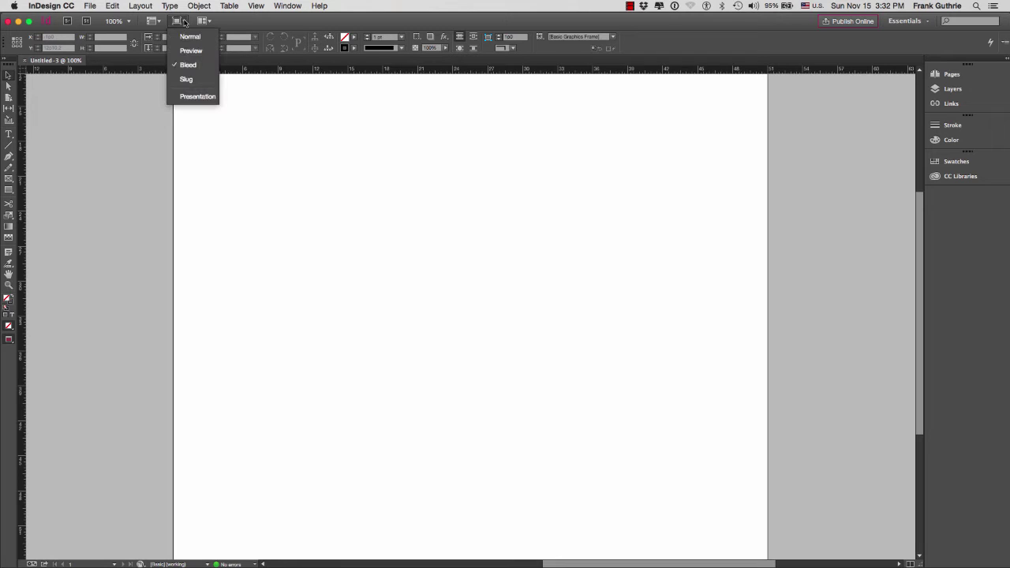
click(186, 79)
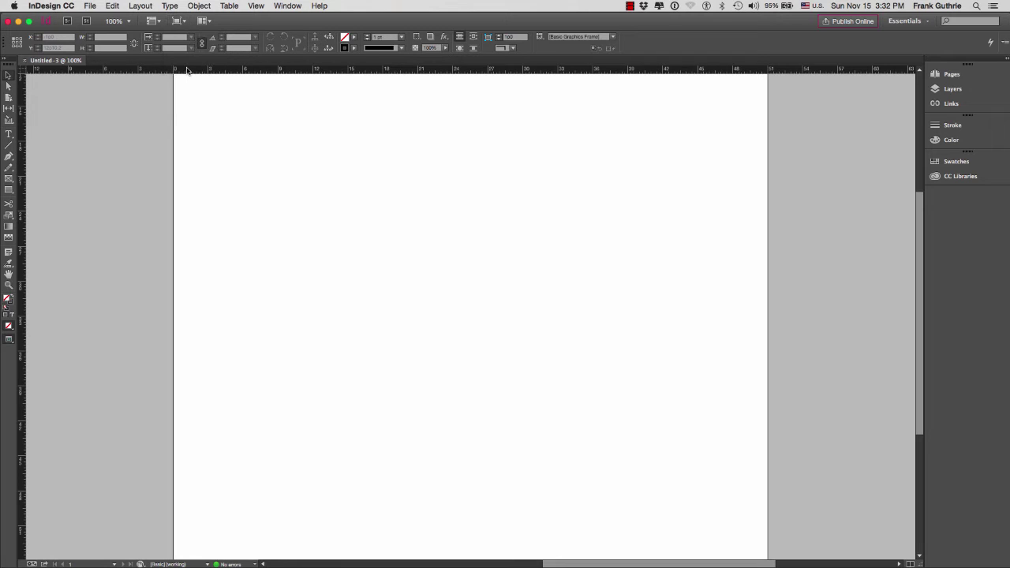
click(185, 21)
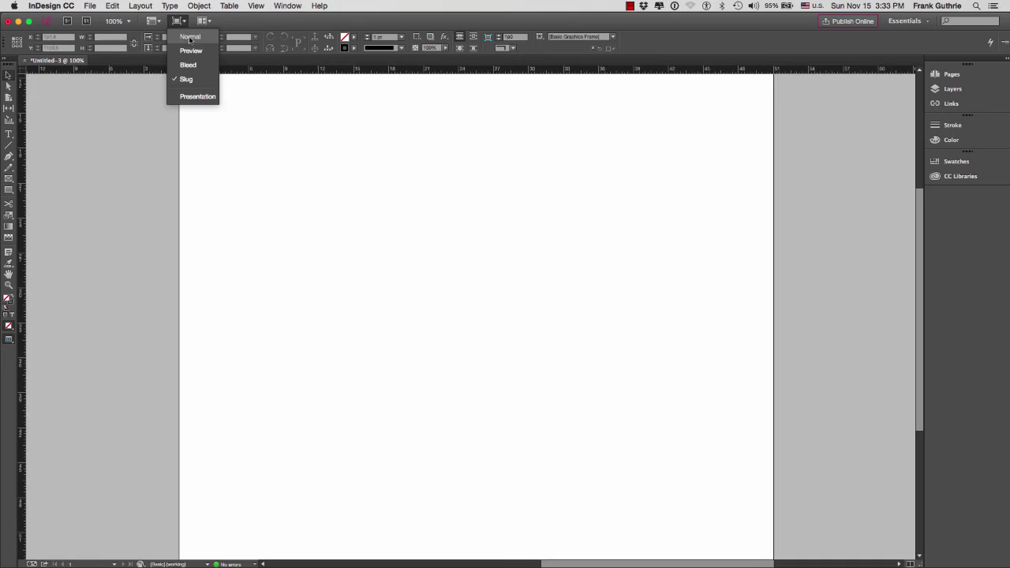
click(190, 35)
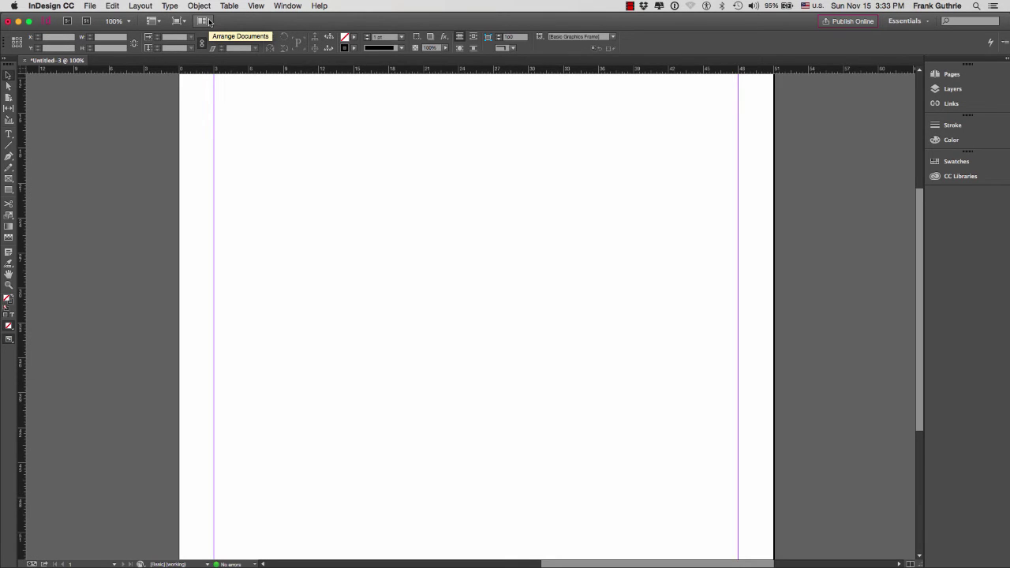
Step: Open the New Document settings from File > New > Document for a second document
click(89, 6)
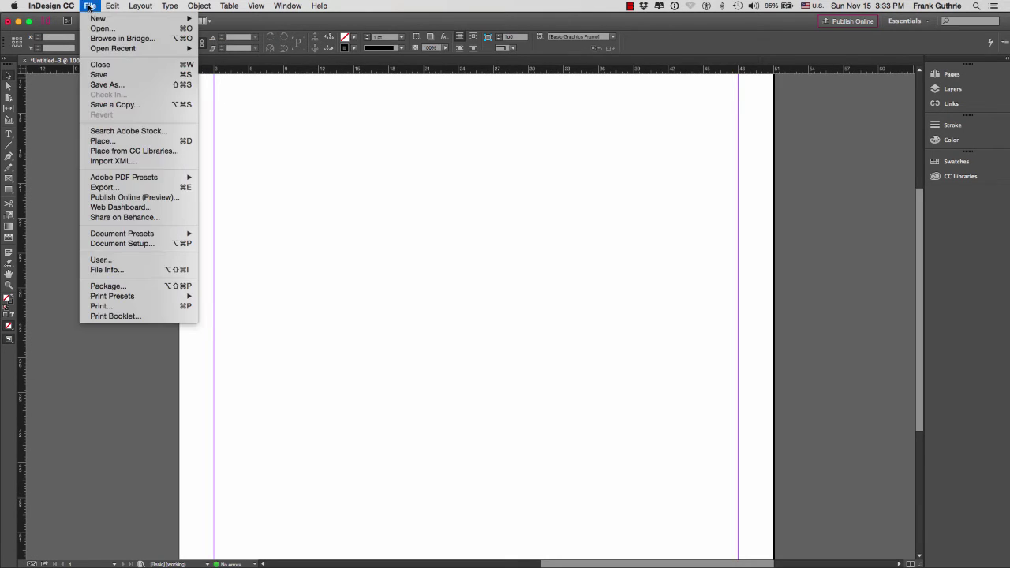
mouse_move(96, 20)
click(225, 21)
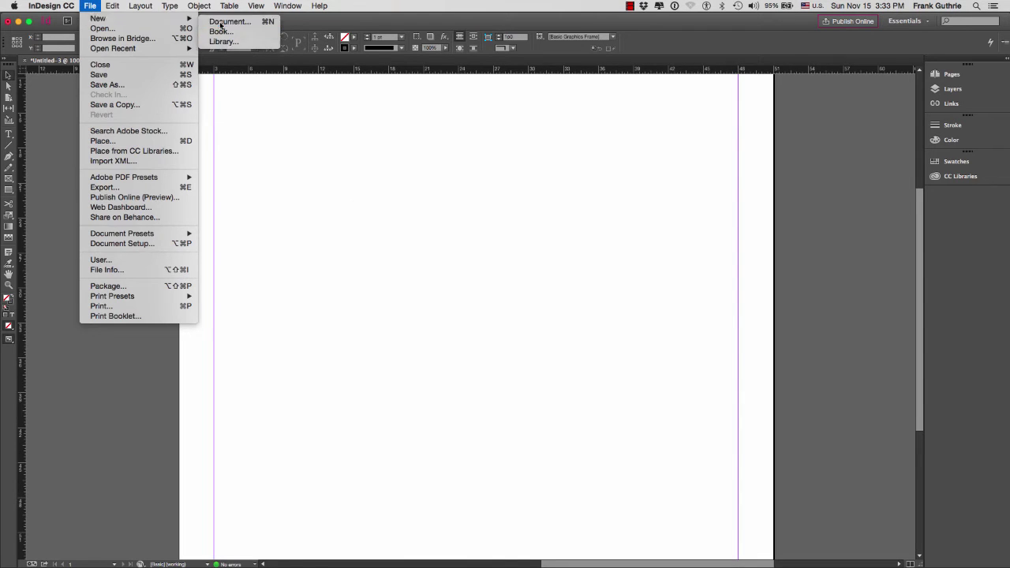
Step: Create the second blank document, Untitled-4, and switch between the Untitled-3 and Untitled-4 tabs
click(563, 461)
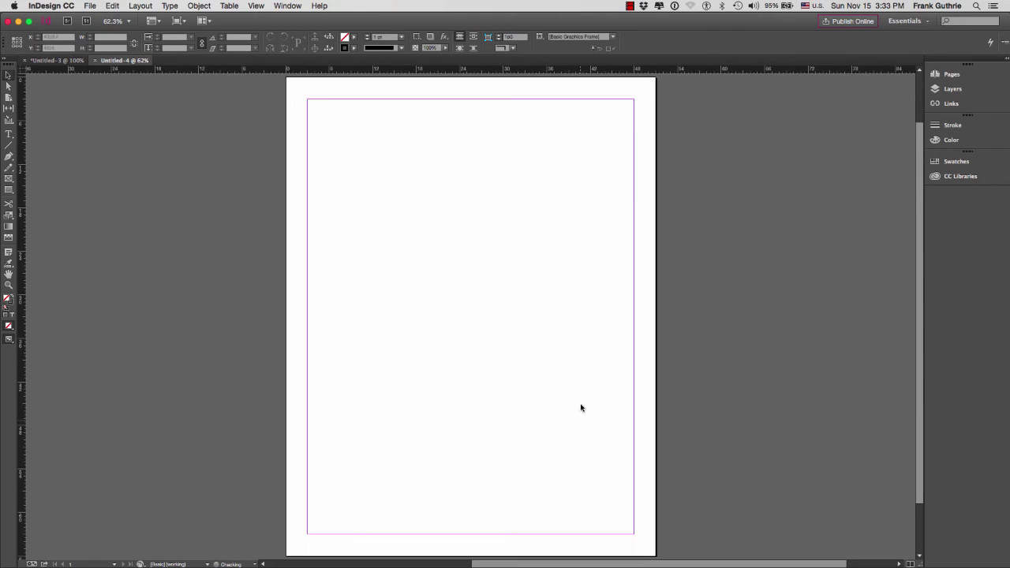
click(54, 60)
click(114, 61)
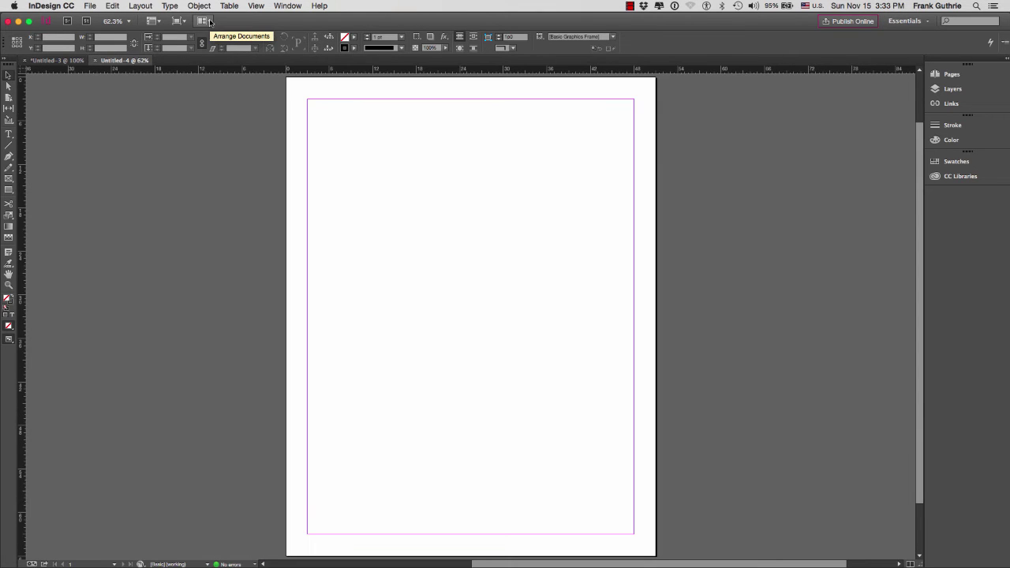
Step: Tile the documents 2-Up horizontally, then 2-Up vertically side by side
click(209, 22)
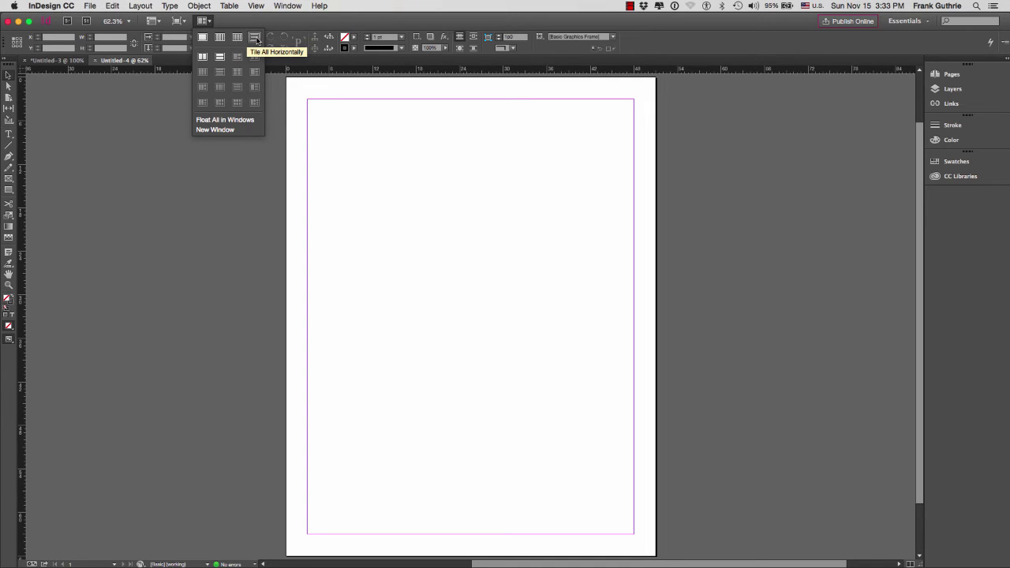
click(220, 58)
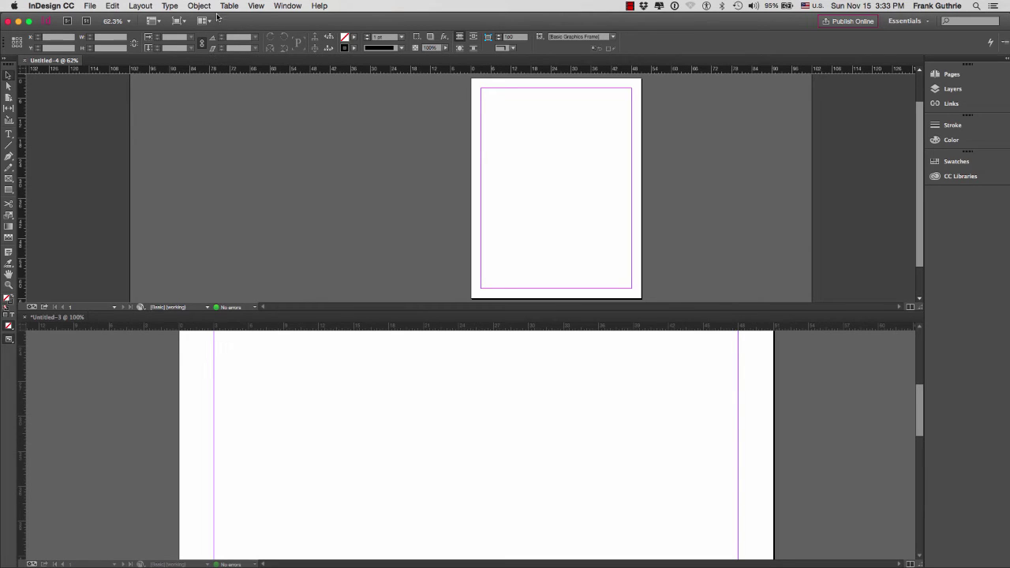
click(205, 21)
click(202, 56)
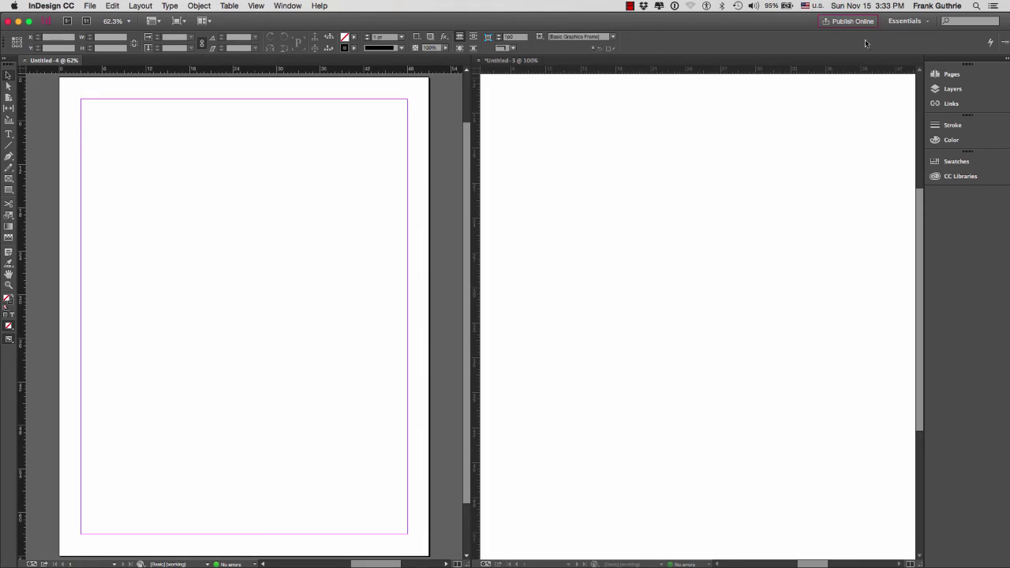
click(927, 23)
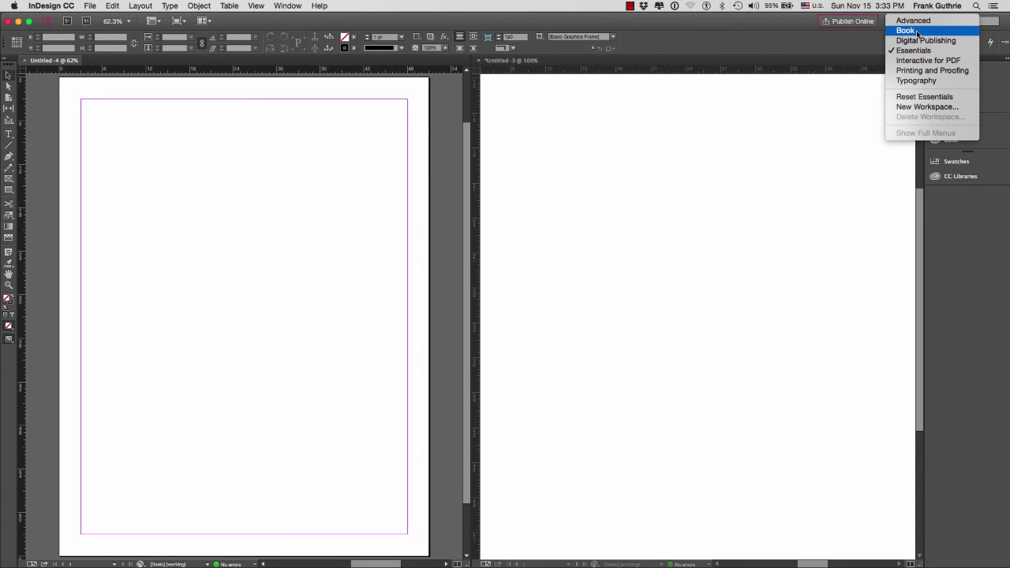
click(915, 31)
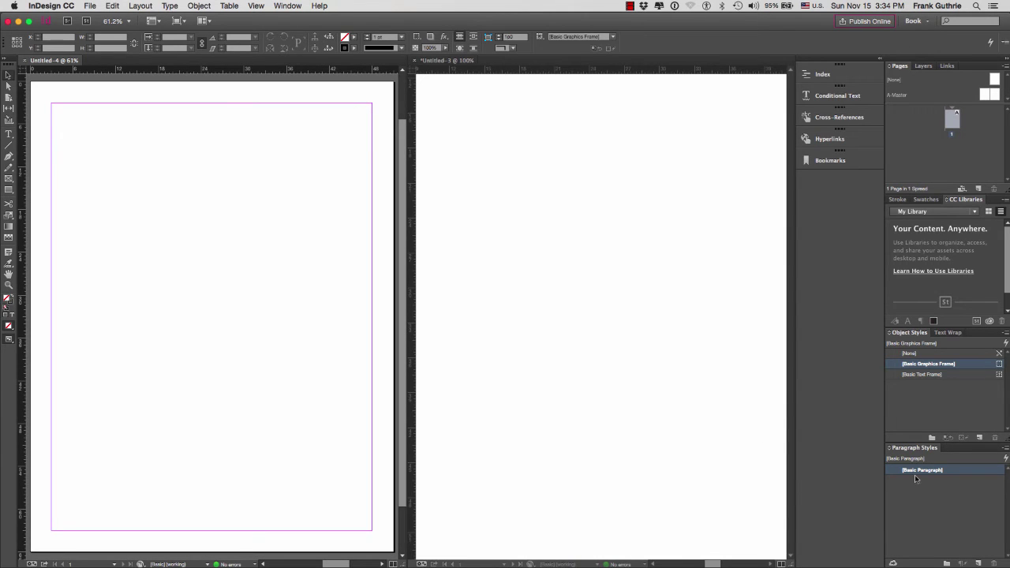
click(928, 22)
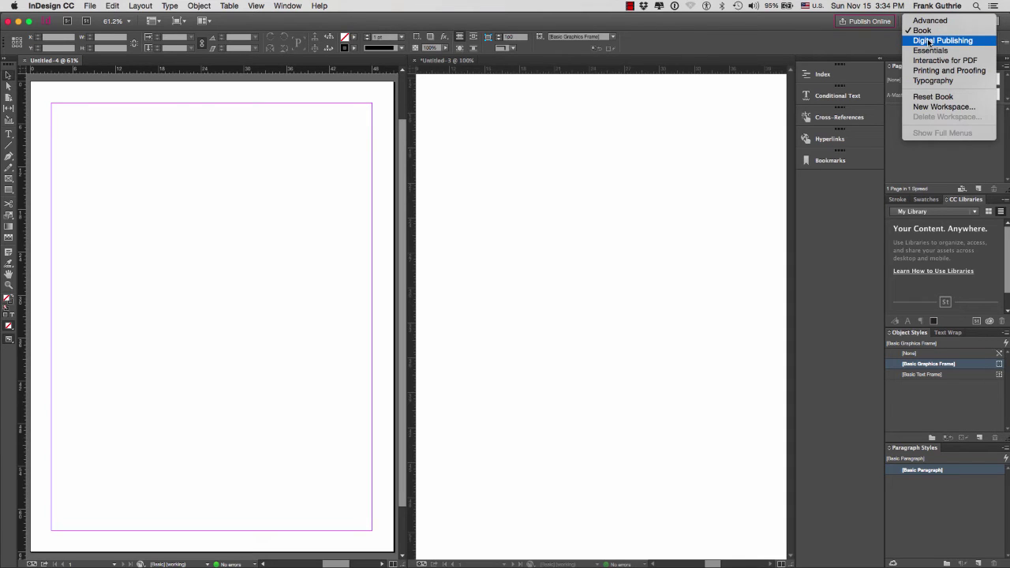
click(929, 41)
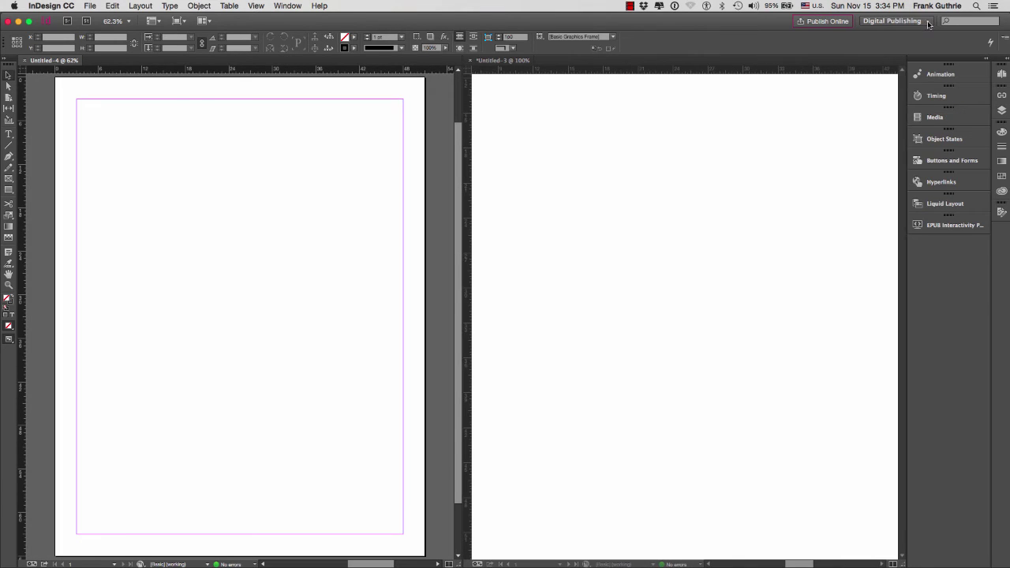
click(928, 22)
click(920, 51)
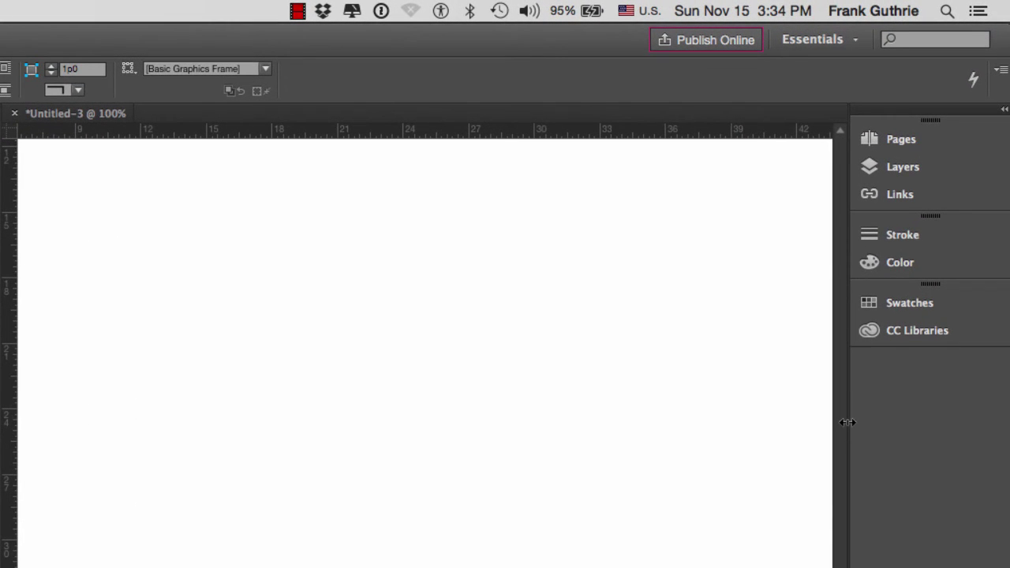
Step: Widen the panel dock until panel names show, and open the Pages panel
drag(845, 422, 964, 401)
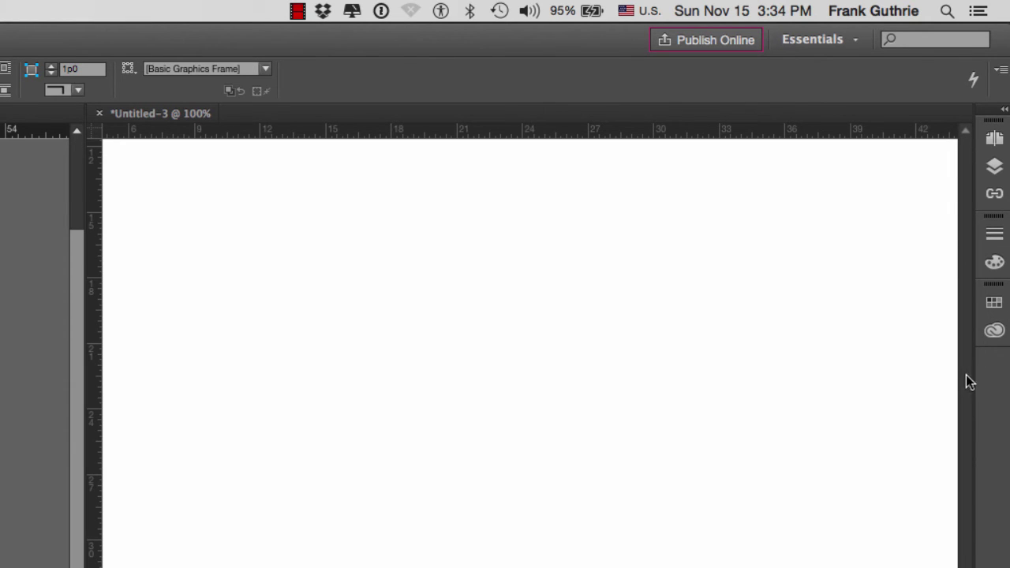
drag(969, 383, 857, 394)
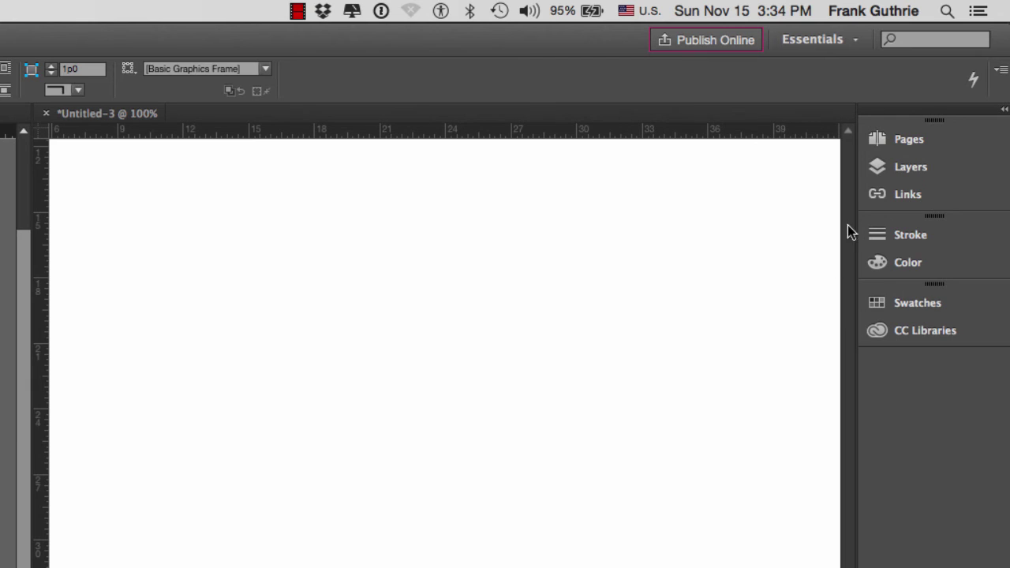
click(907, 140)
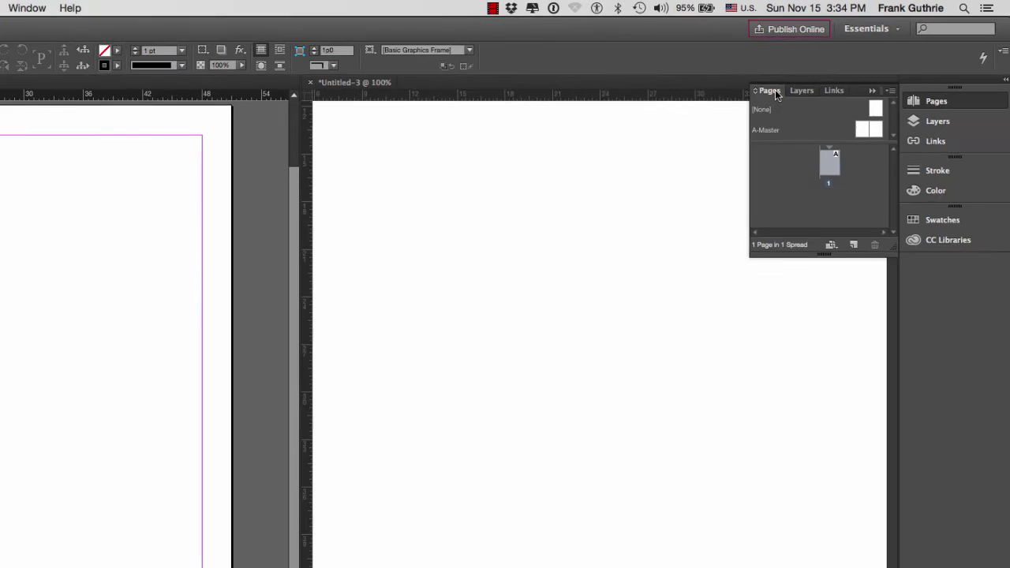
Step: Pull Pages, Layers and Links out of the dock into one floating panel group
drag(680, 124, 638, 185)
drag(739, 136, 532, 187)
drag(797, 90, 716, 142)
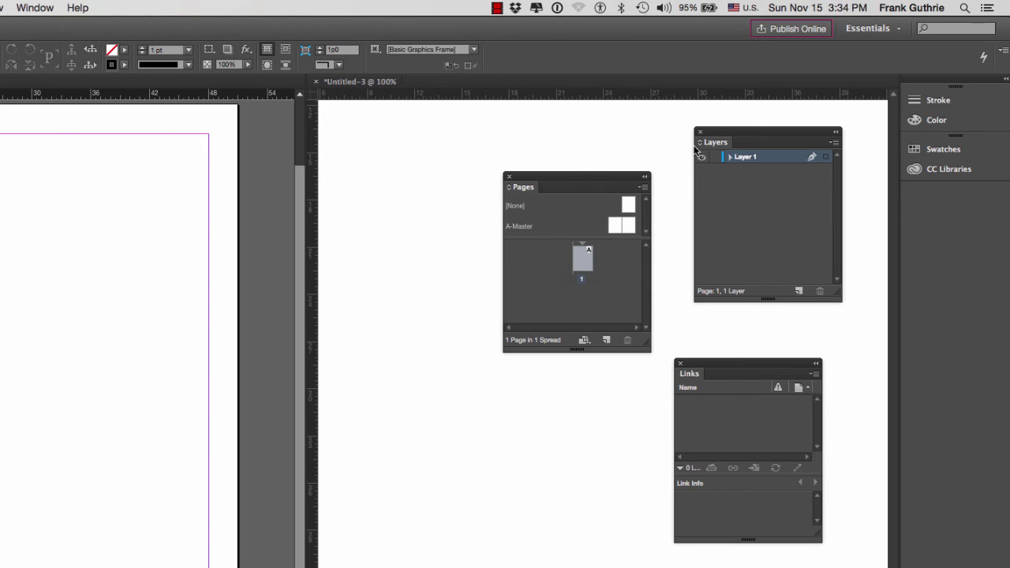
drag(695, 148, 565, 190)
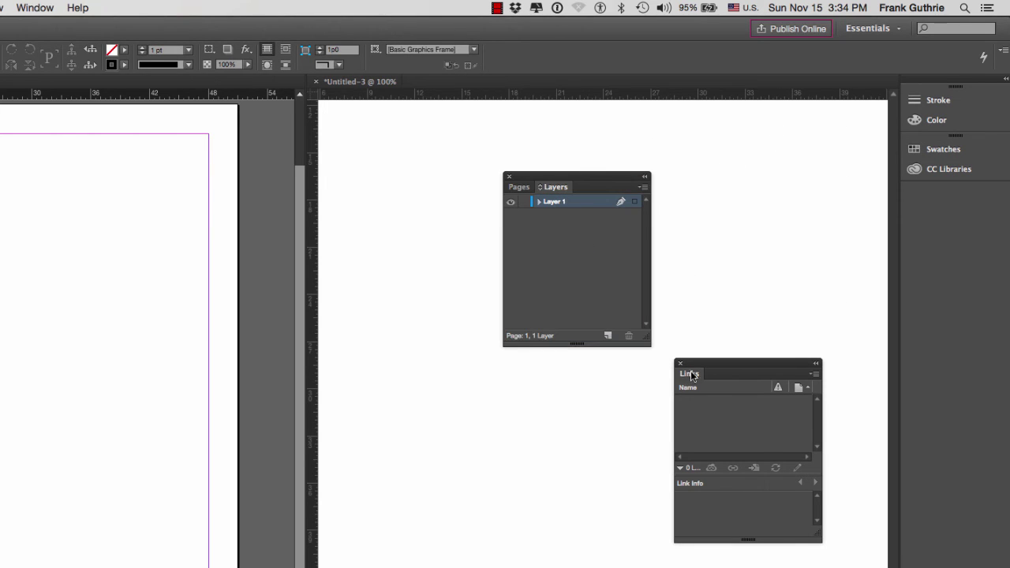
drag(691, 374, 603, 187)
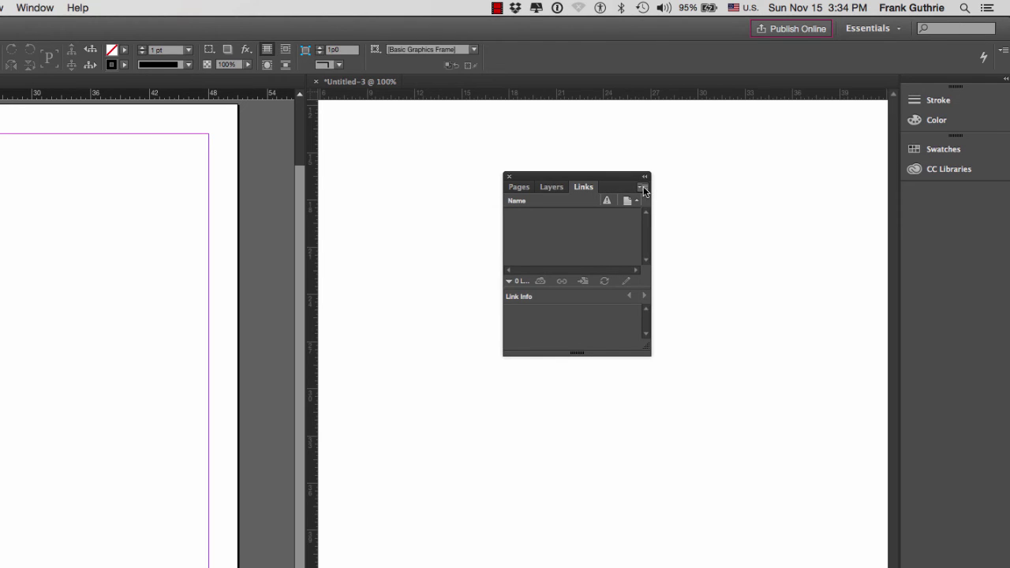
Step: Open and close the Links, Pages and Layers panel menus in turn
click(644, 188)
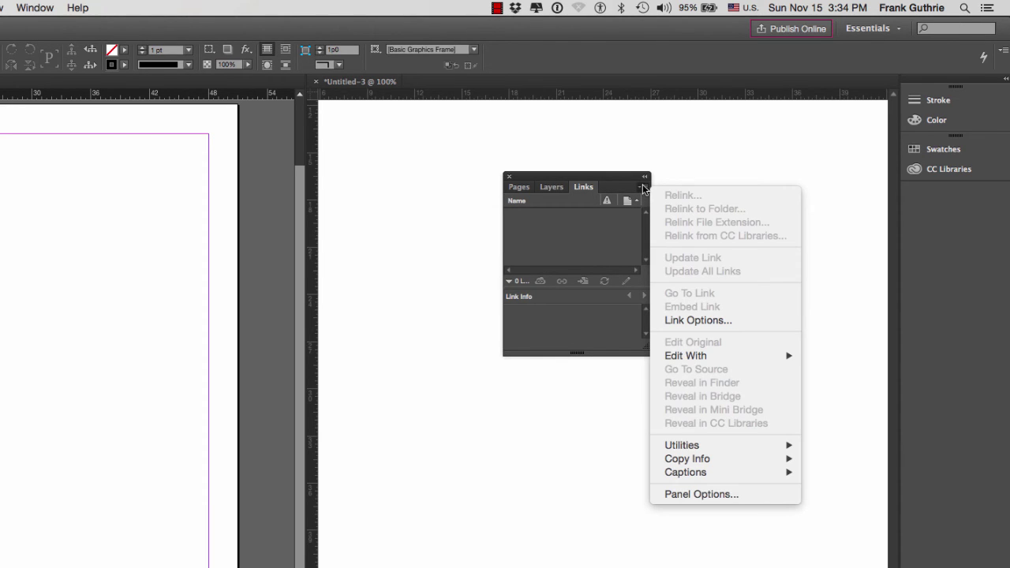
click(644, 187)
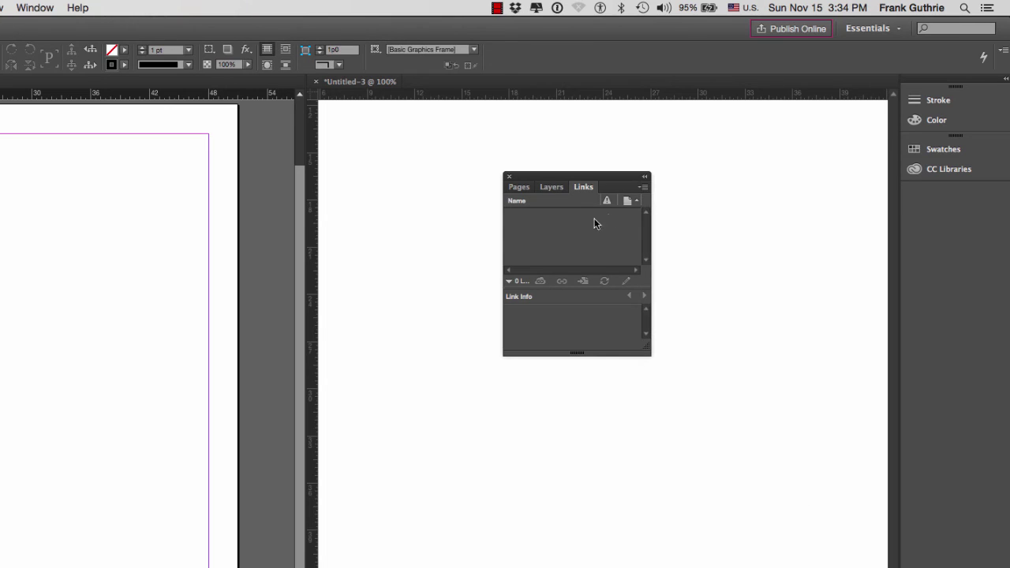
click(520, 188)
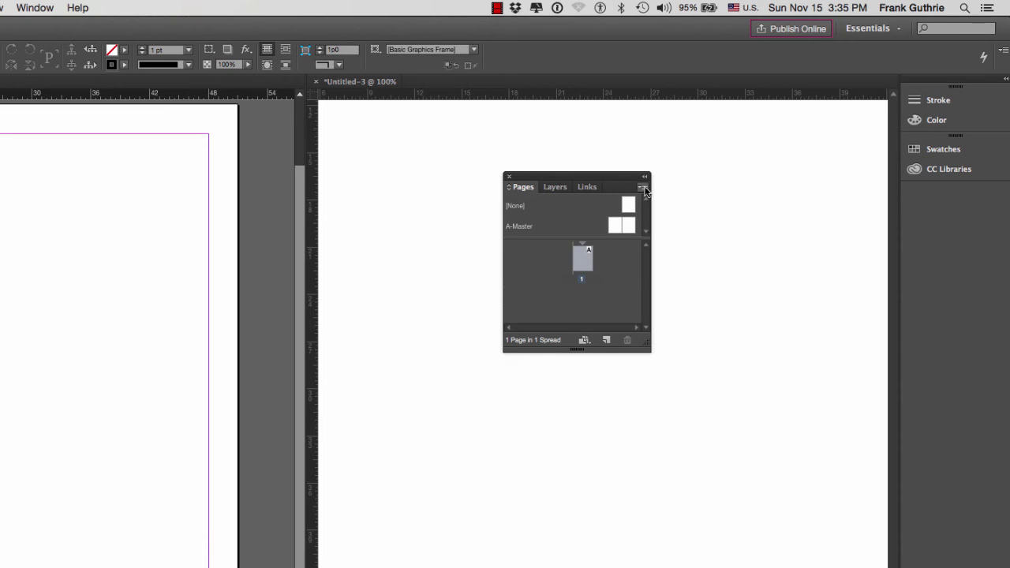
click(643, 188)
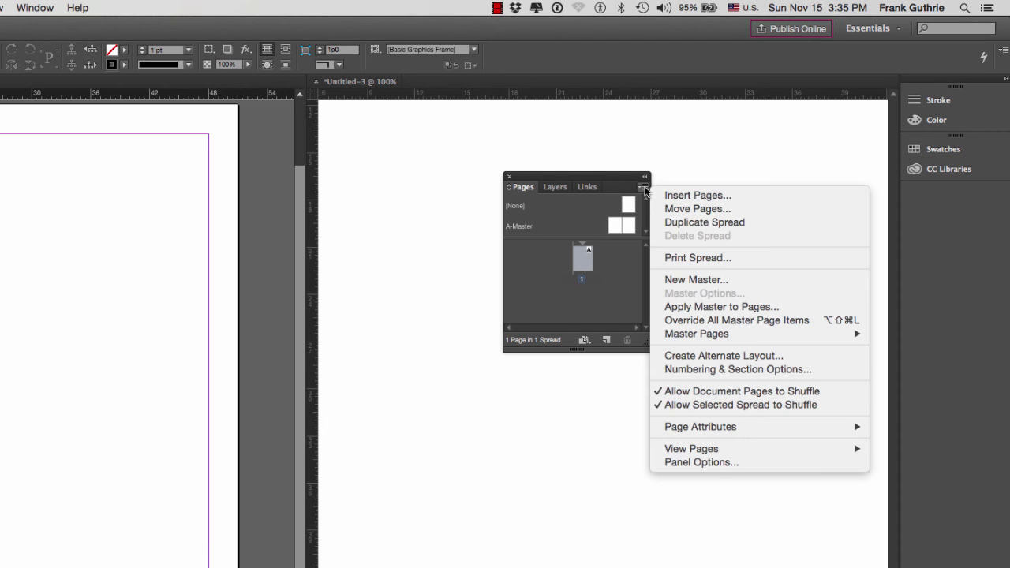
click(644, 187)
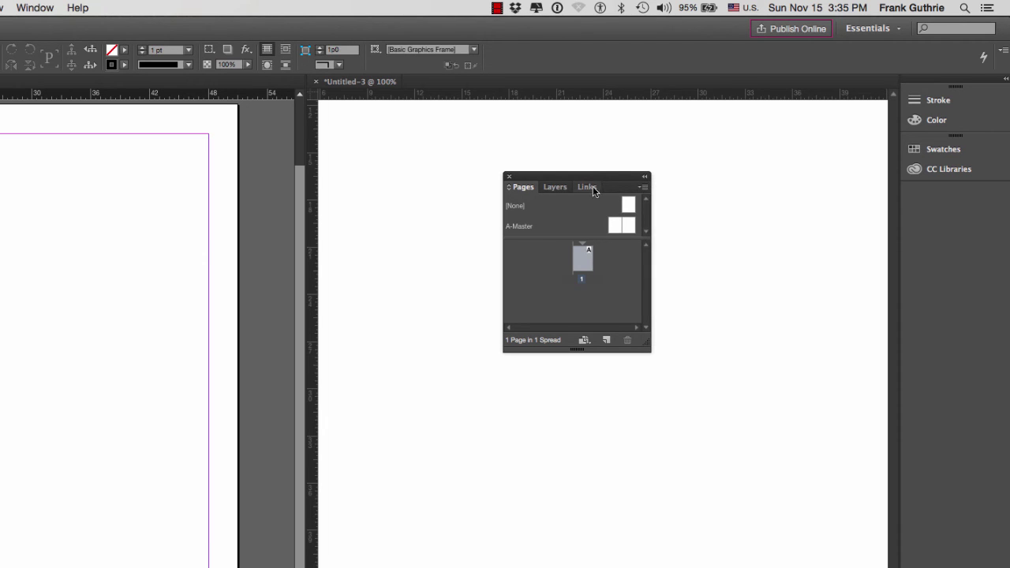
click(555, 188)
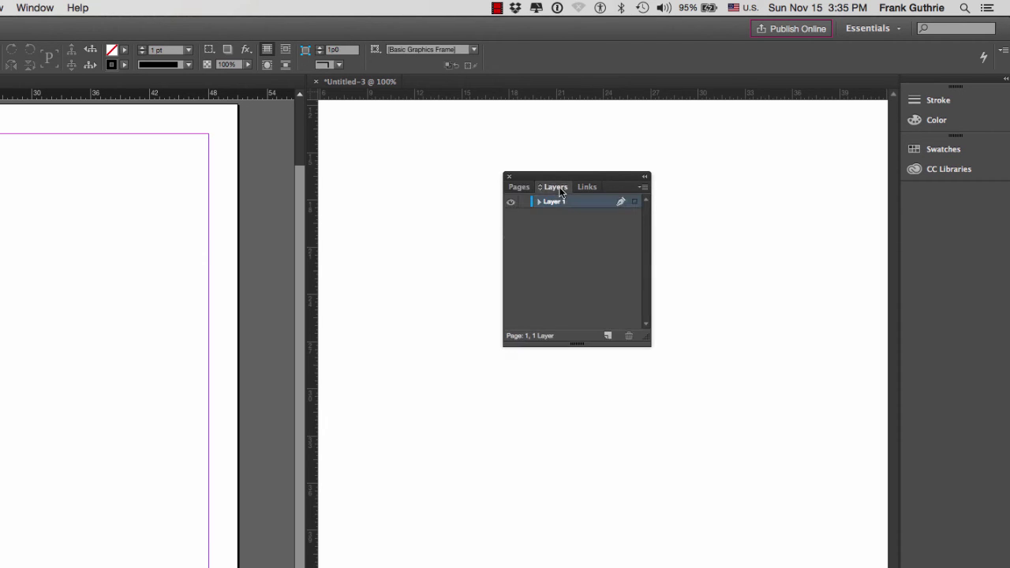
click(644, 189)
click(644, 188)
Step: Reset the Essentials workspace and close the CC Libraries panel that appears
drag(577, 174, 924, 130)
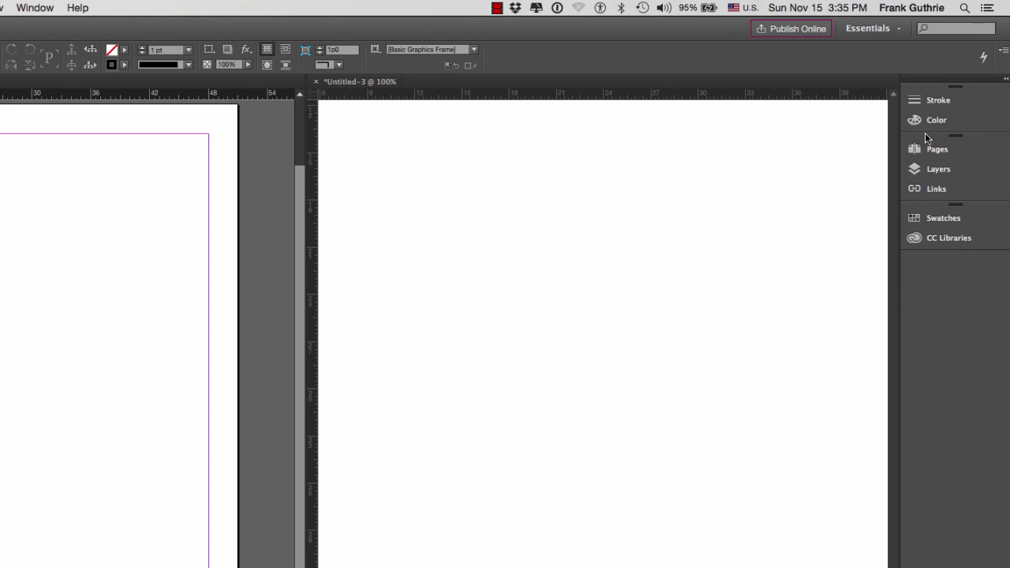
click(874, 28)
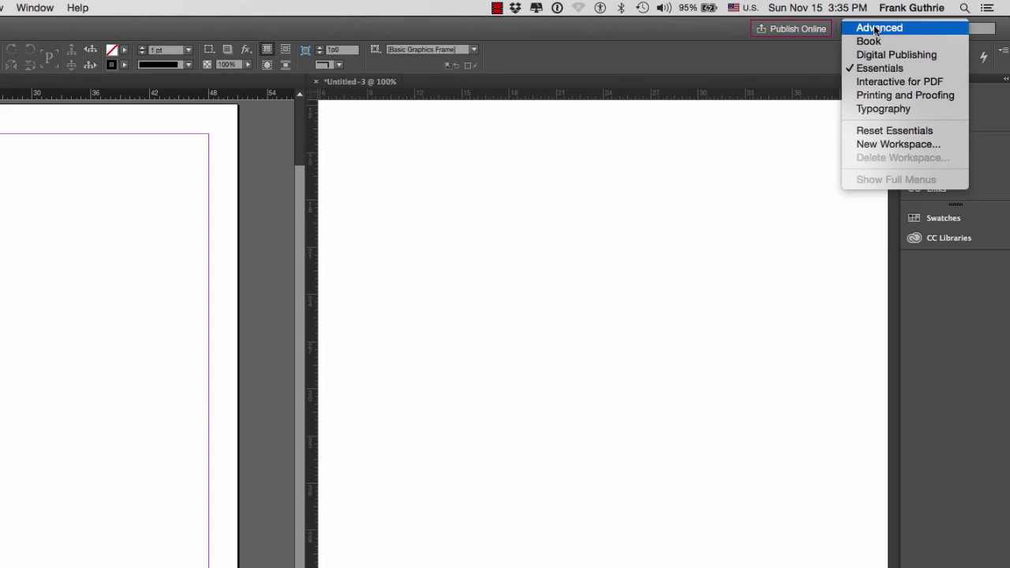
click(888, 131)
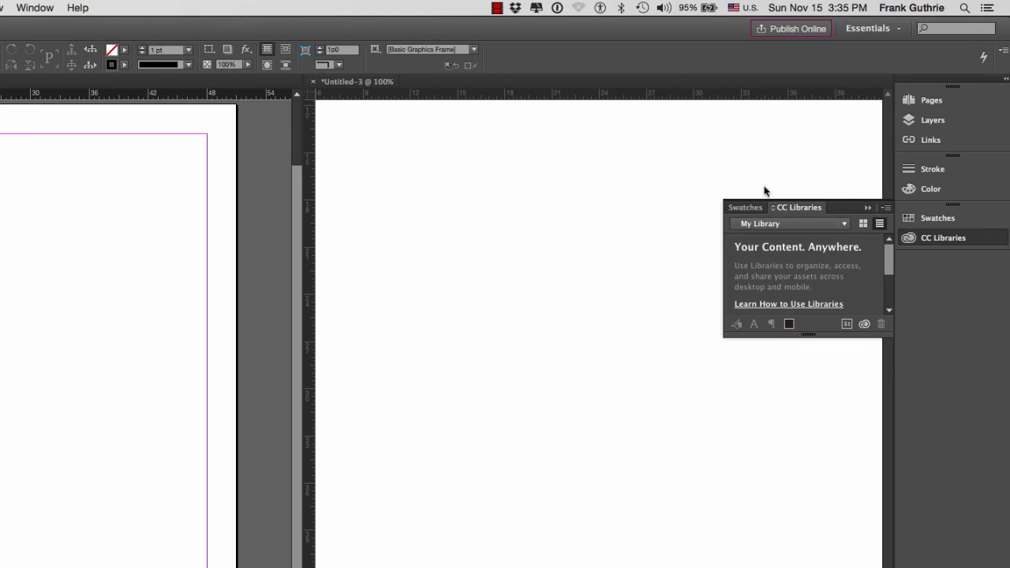
click(868, 206)
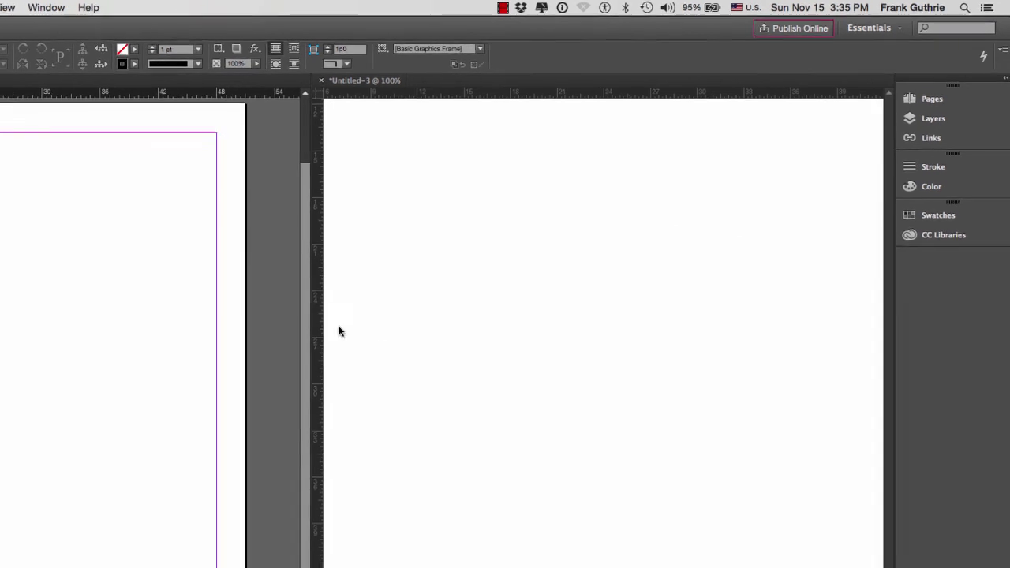
Step: Browse Window > Workspace, then close Untitled-3 with Cmd+W without saving
click(126, 7)
mouse_move(142, 35)
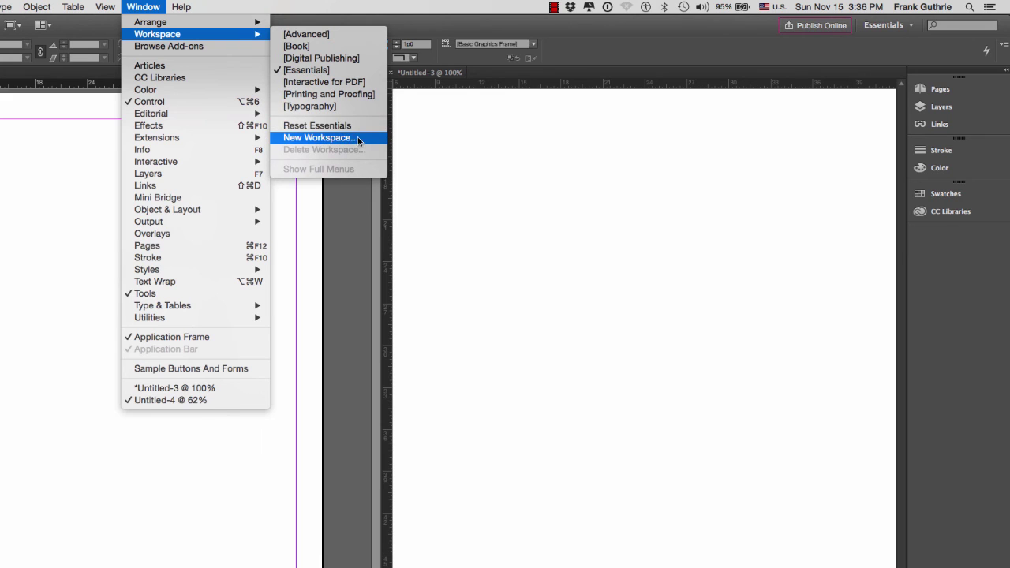
click(677, 209)
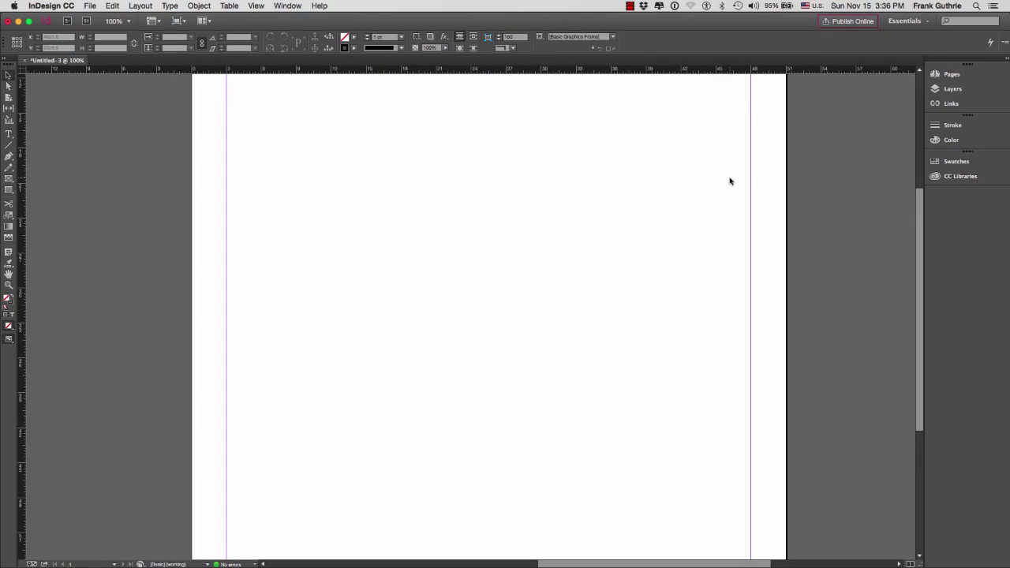
key(super+w)
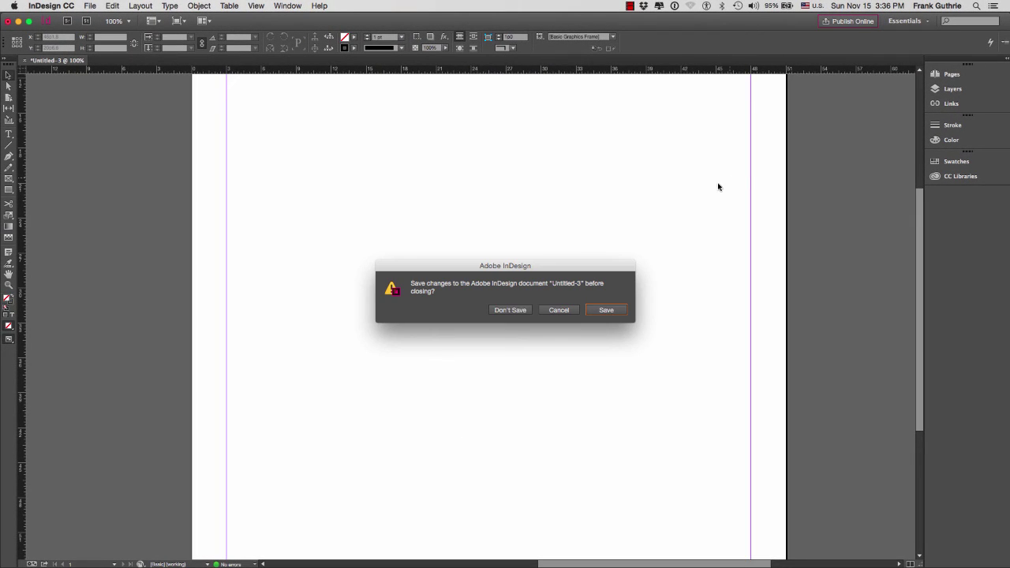
click(513, 311)
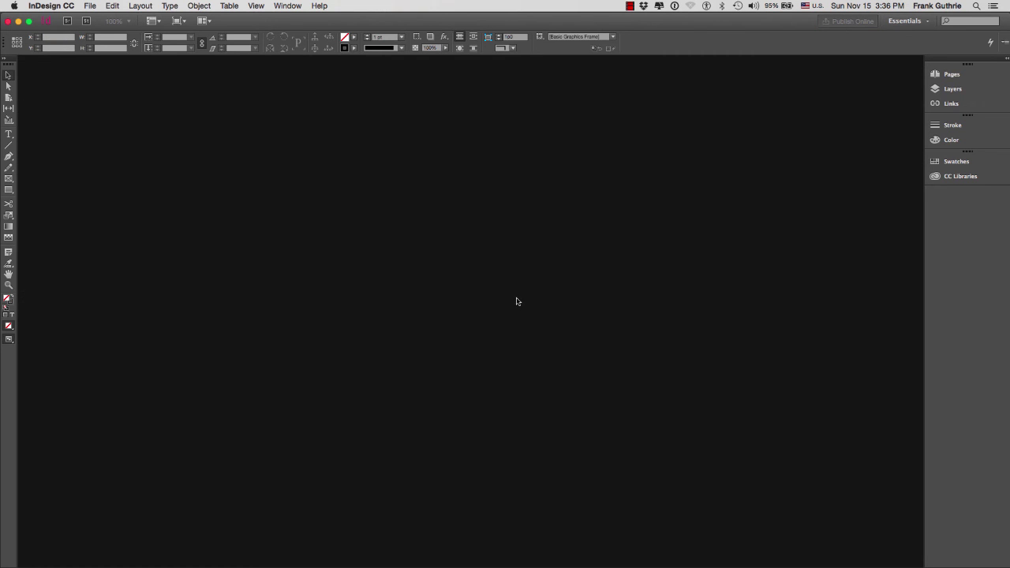